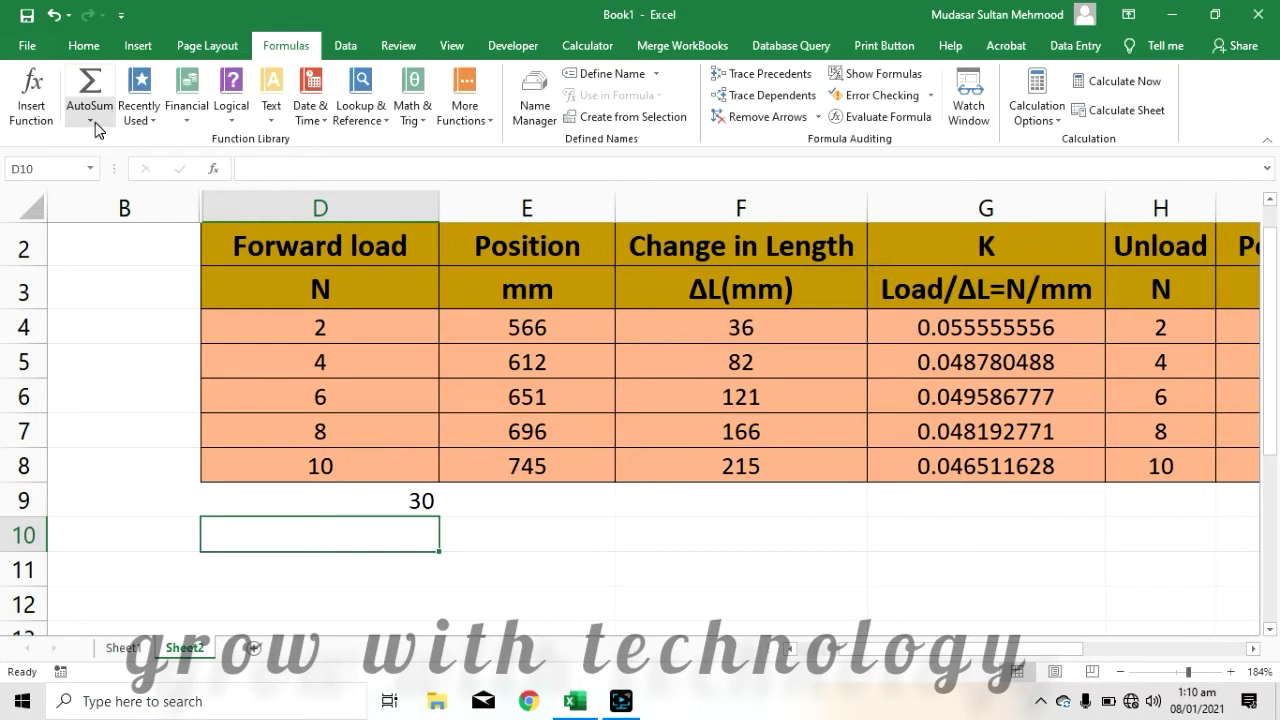
Total the Position readings in cell E10 with the formula =SUM(E4:E8).
{"action": "left_click", "coordinate": [95, 124]}
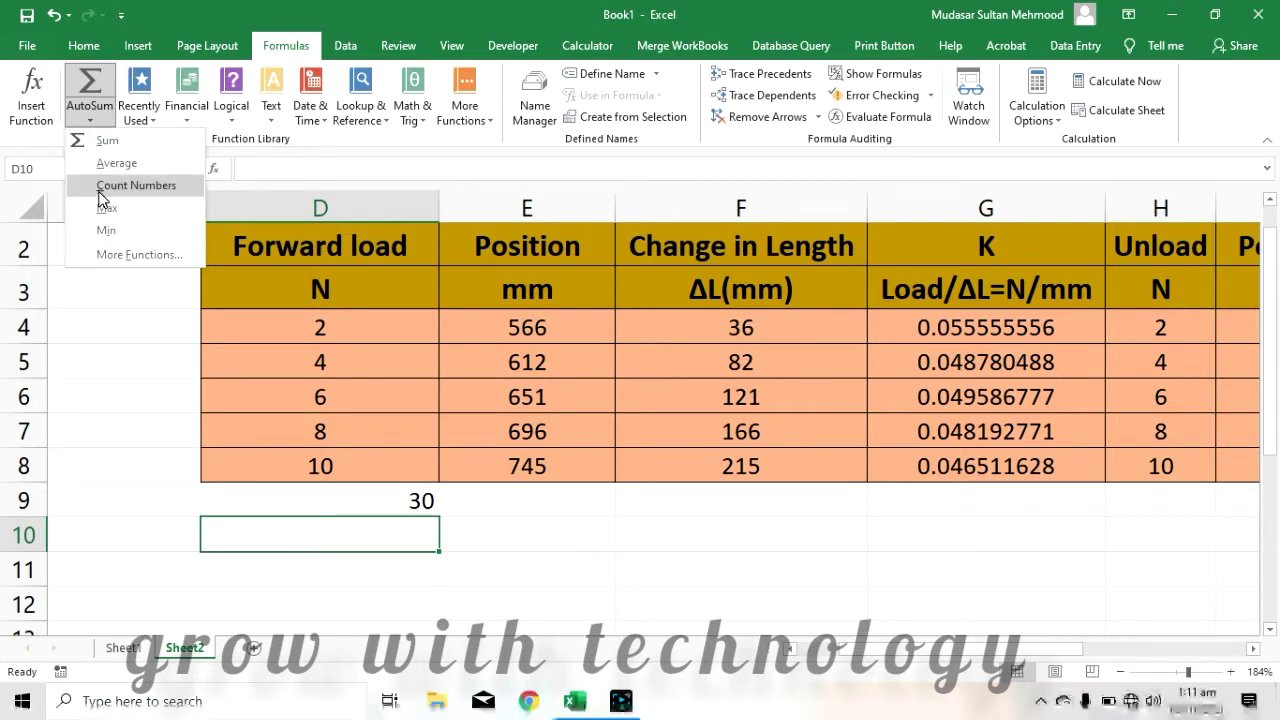
{"action": "left_click", "coordinate": [515, 530]}
{"action": "left_click", "coordinate": [512, 524]}
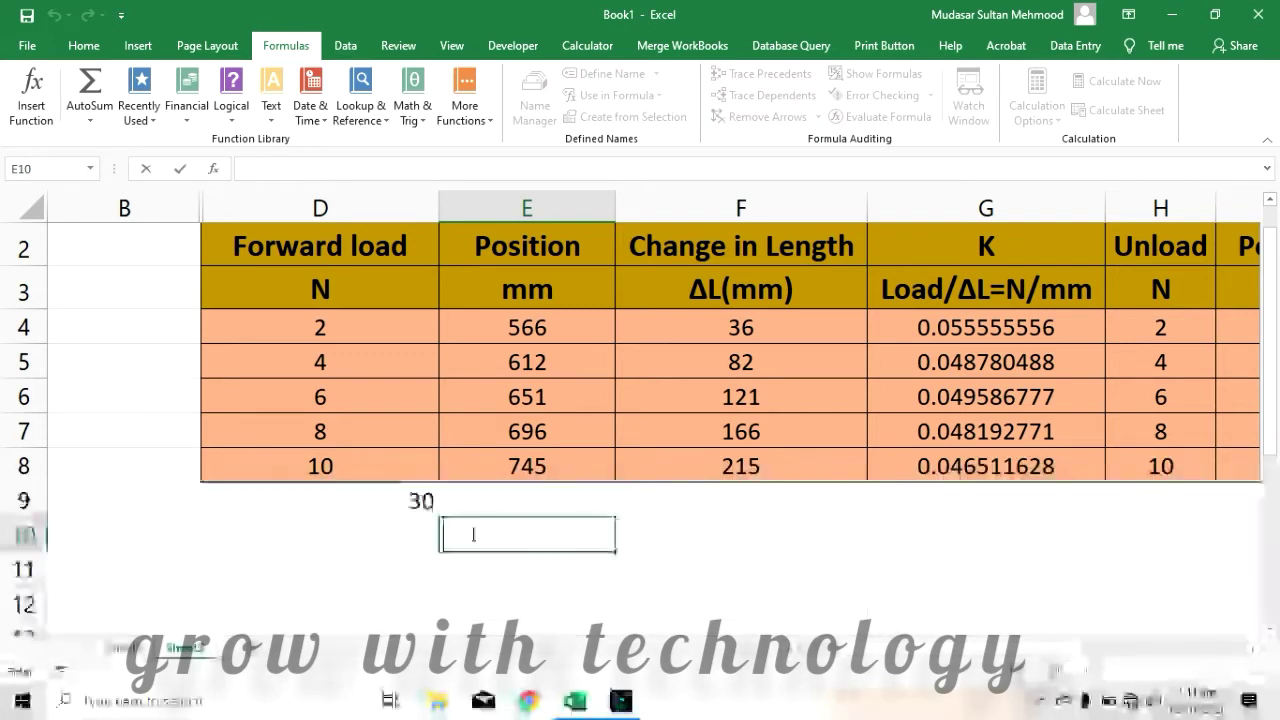
{"action": "type", "text": "="}
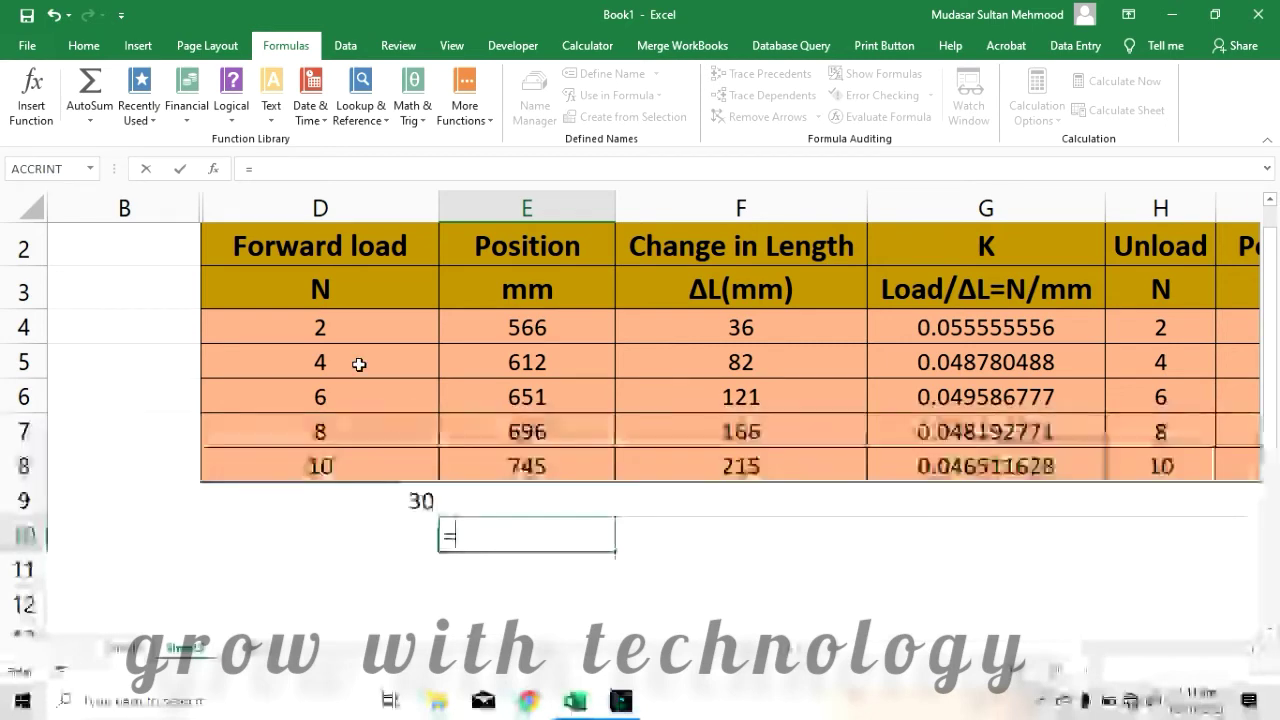
{"action": "left_click", "coordinate": [92, 112]}
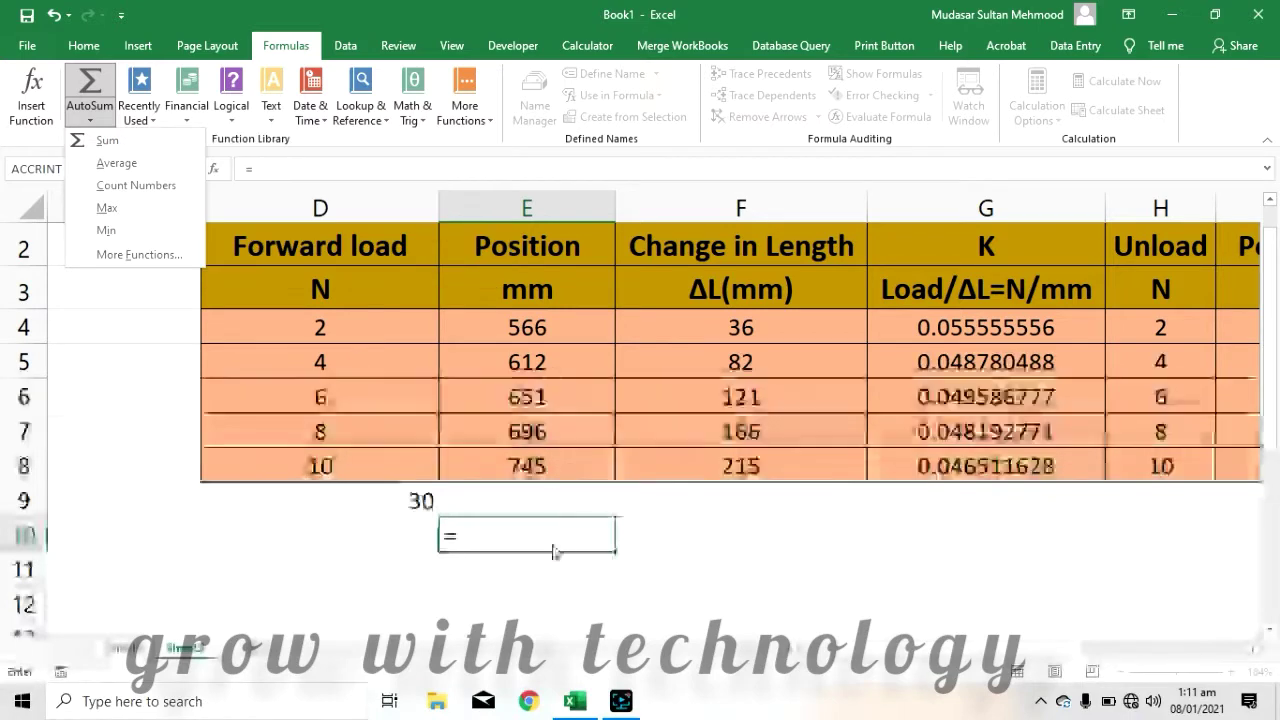
{"action": "left_click", "coordinate": [467, 541]}
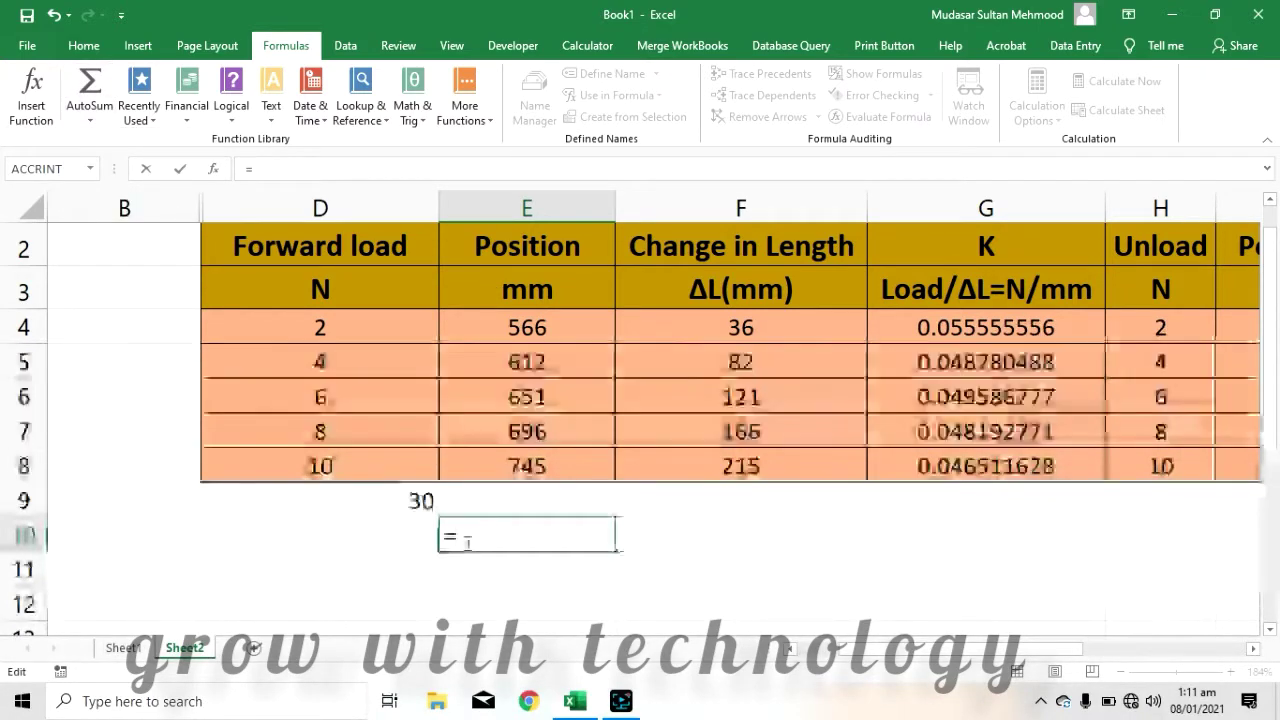
{"action": "type", "text": "SUM"}
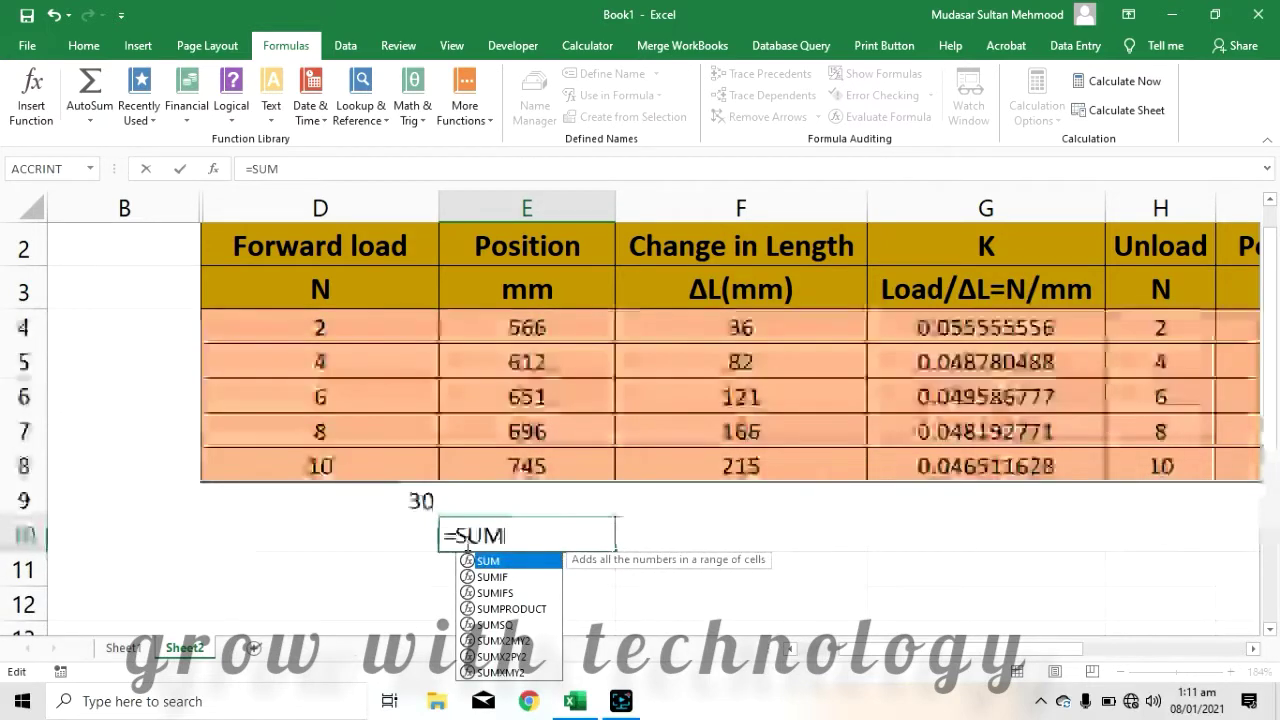
{"action": "type", "text": "("}
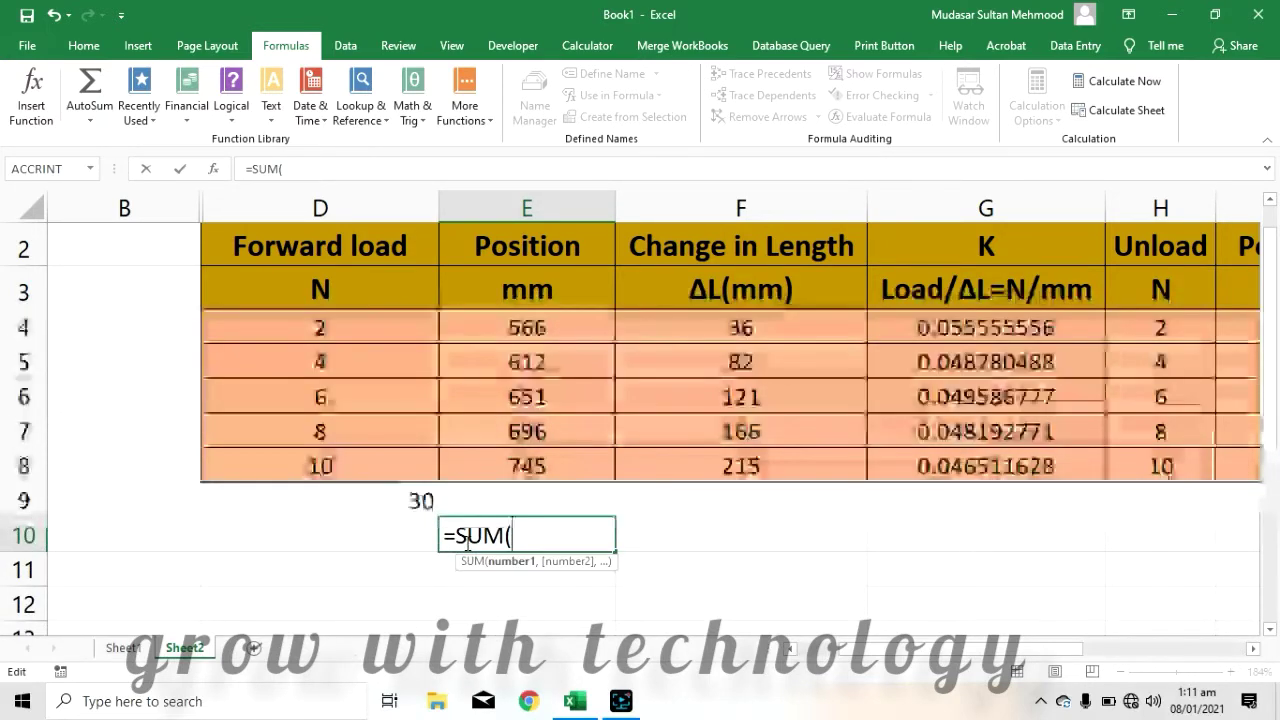
{"action": "left_click", "coordinate": [513, 330]}
{"action": "left_click_drag", "start_coordinate": [513, 330], "coordinate": [511, 461]}
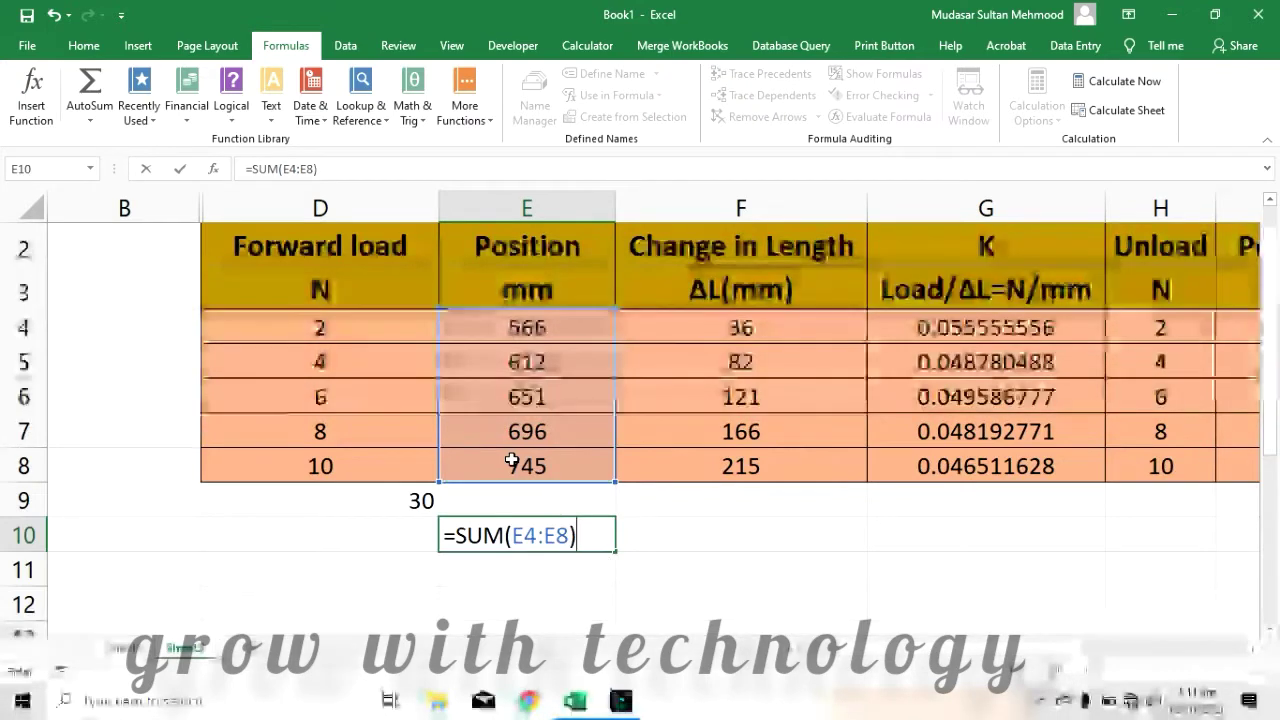
{"action": "key", "text": "Return"}
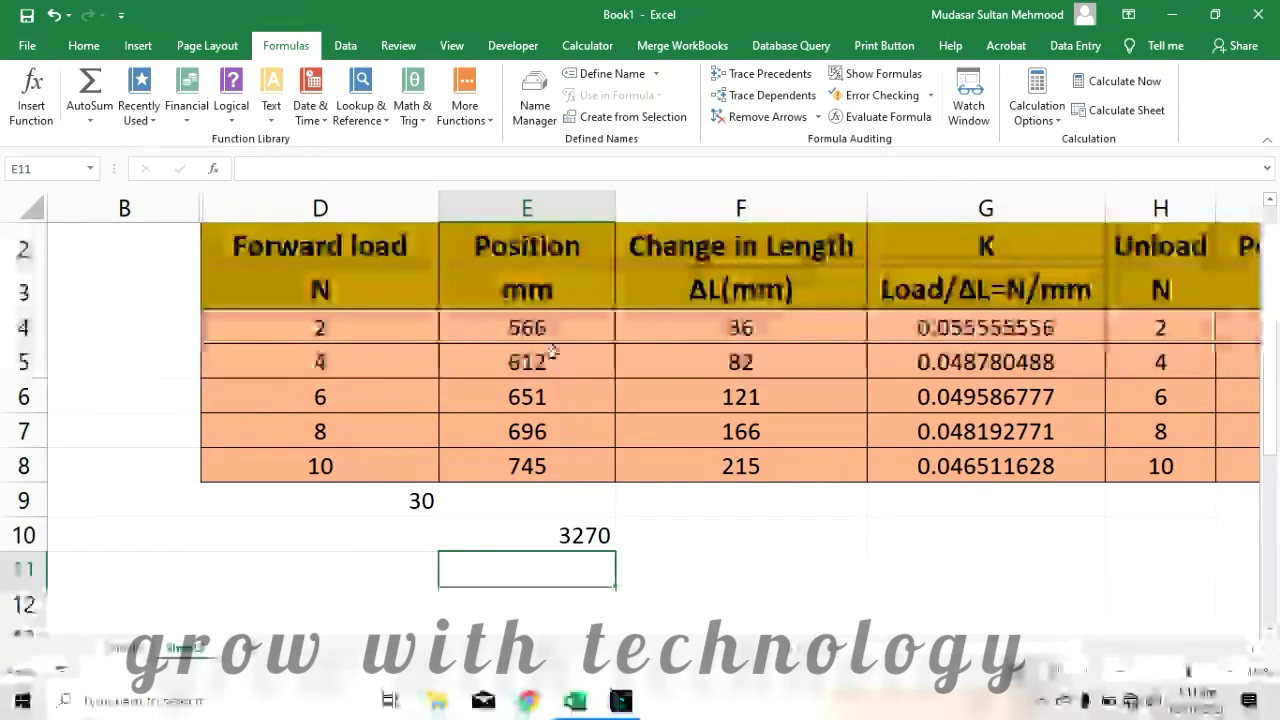
Average the Position readings in cell F10 with =AVERAGE(E4:E8), and reopen the cell to review its formula.
{"action": "double_click", "coordinate": [658, 538]}
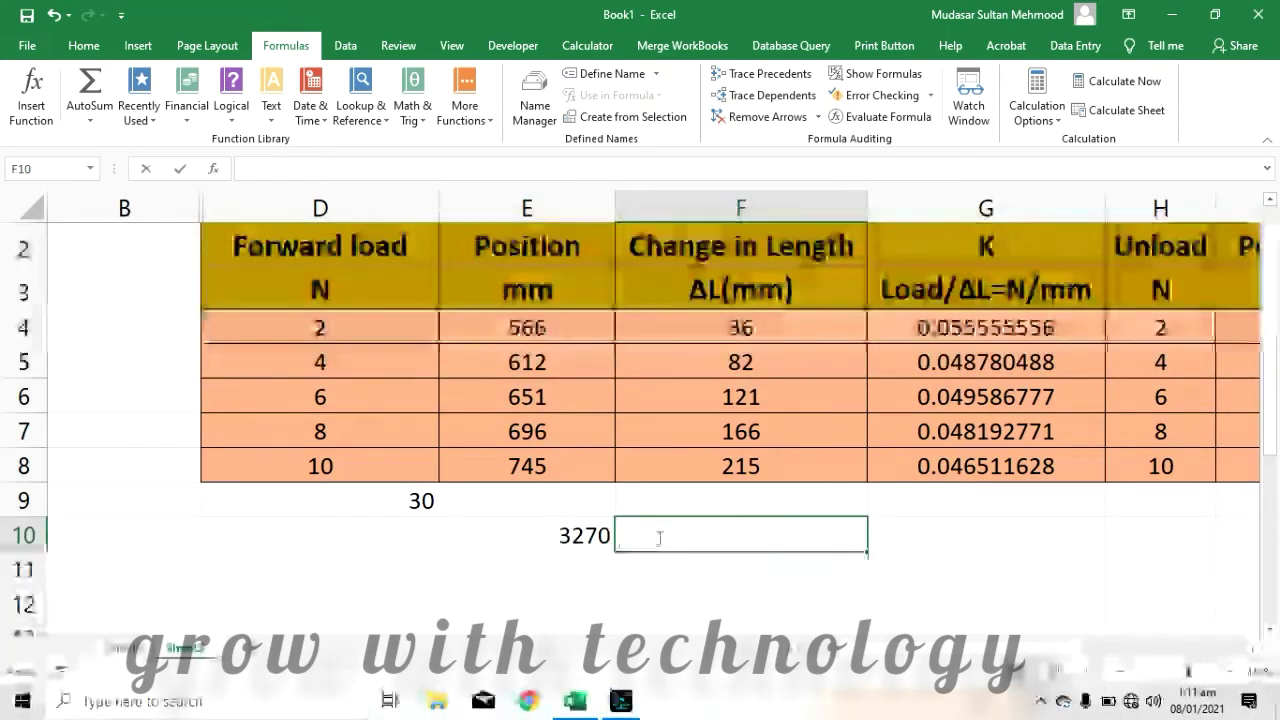
{"action": "type", "text": "="}
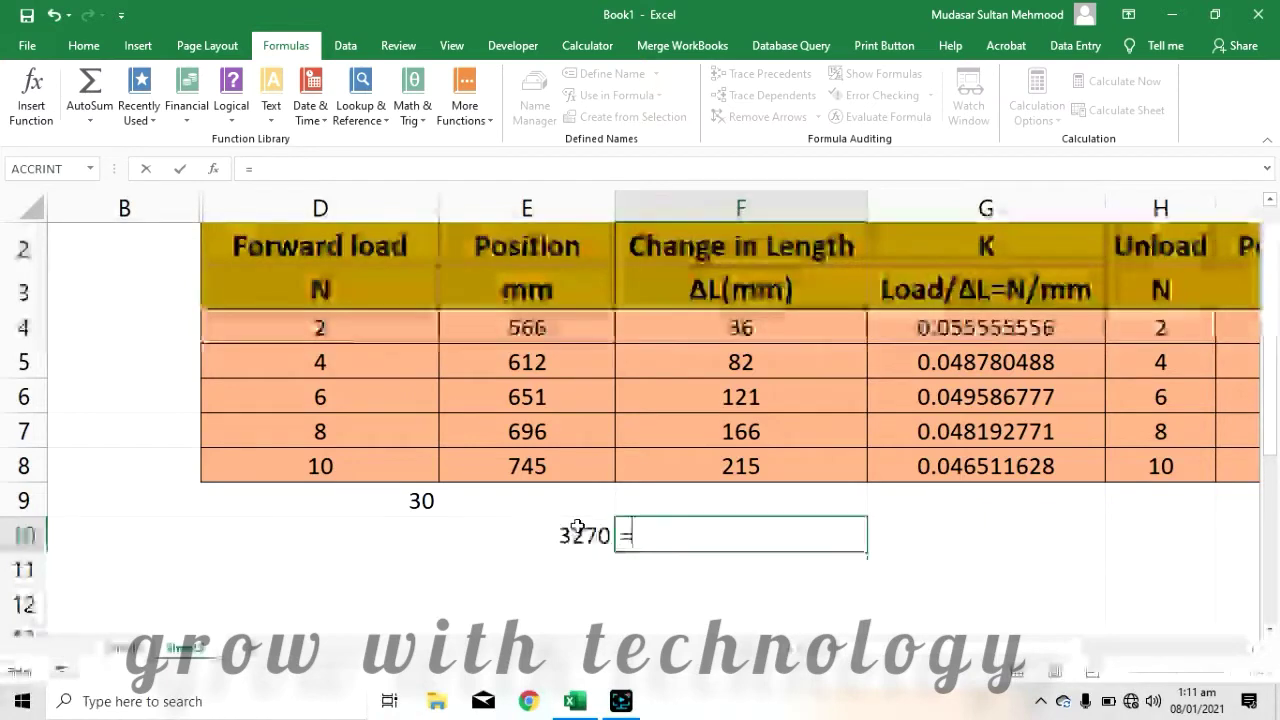
{"action": "left_click", "coordinate": [92, 117]}
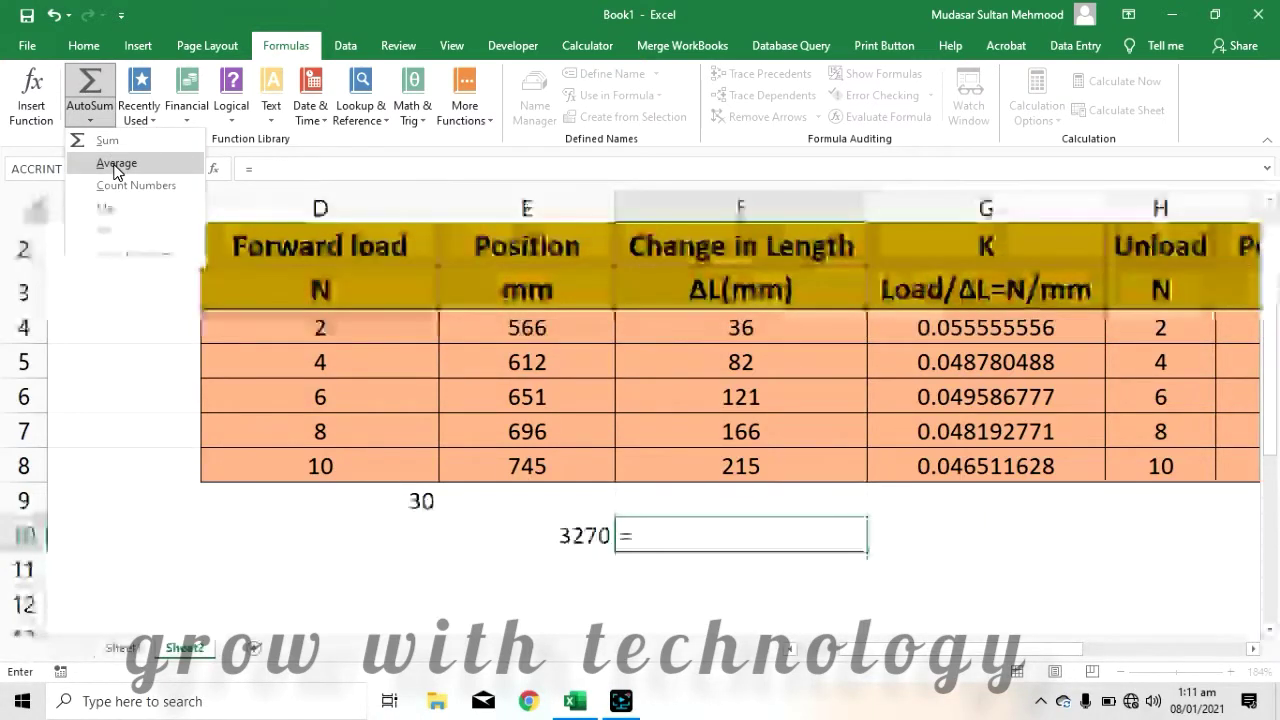
{"action": "left_click", "coordinate": [643, 536]}
{"action": "left_click", "coordinate": [644, 537]}
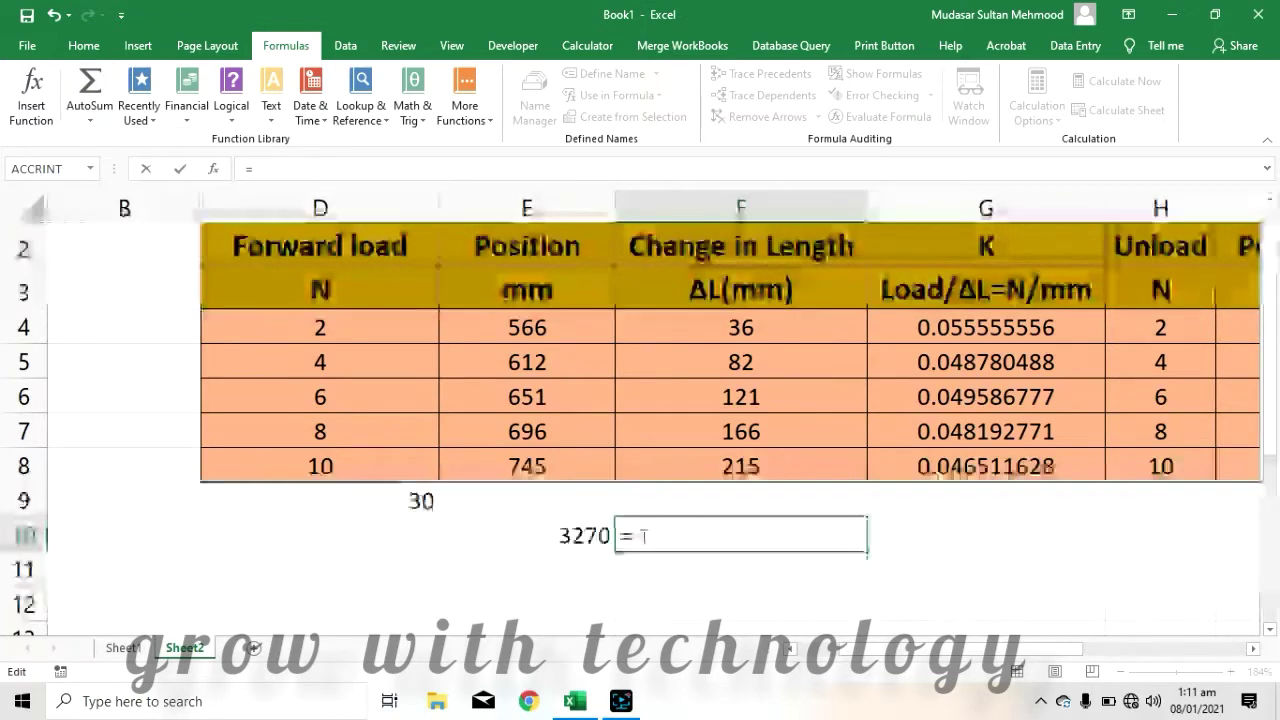
{"action": "type", "text": "AVE"}
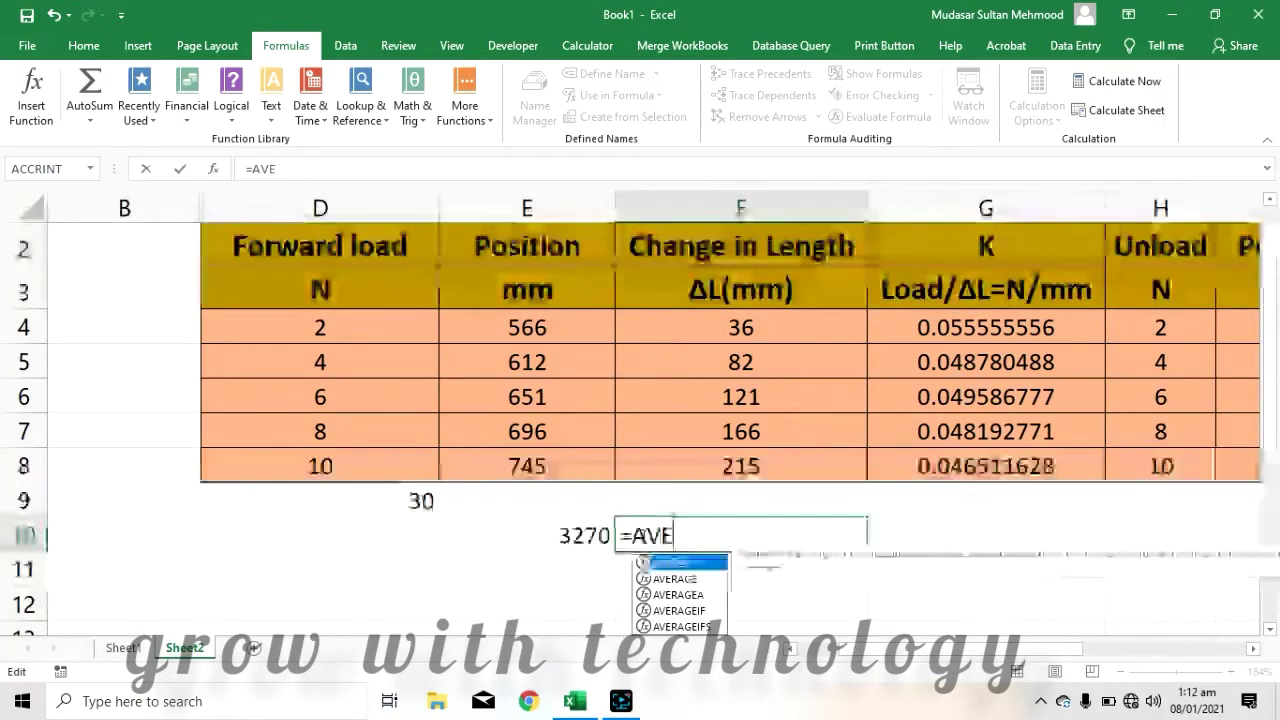
{"action": "type", "text": "RAGE"}
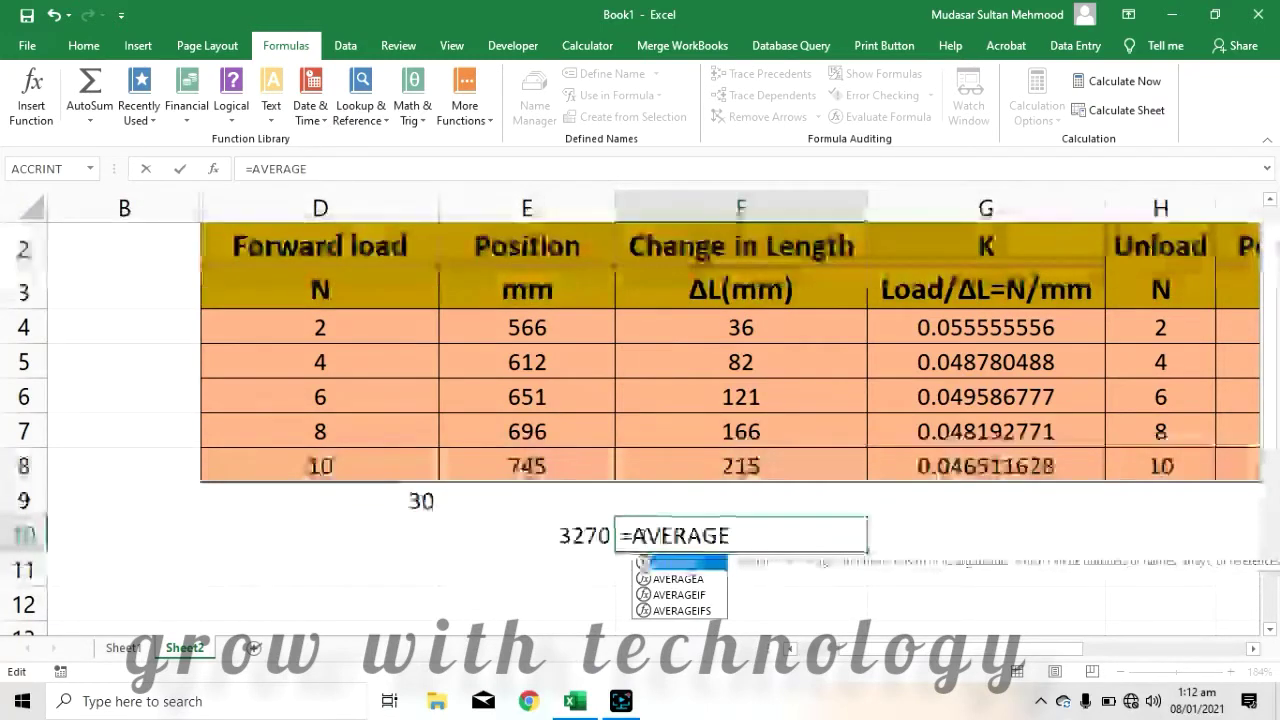
{"action": "type", "text": "("}
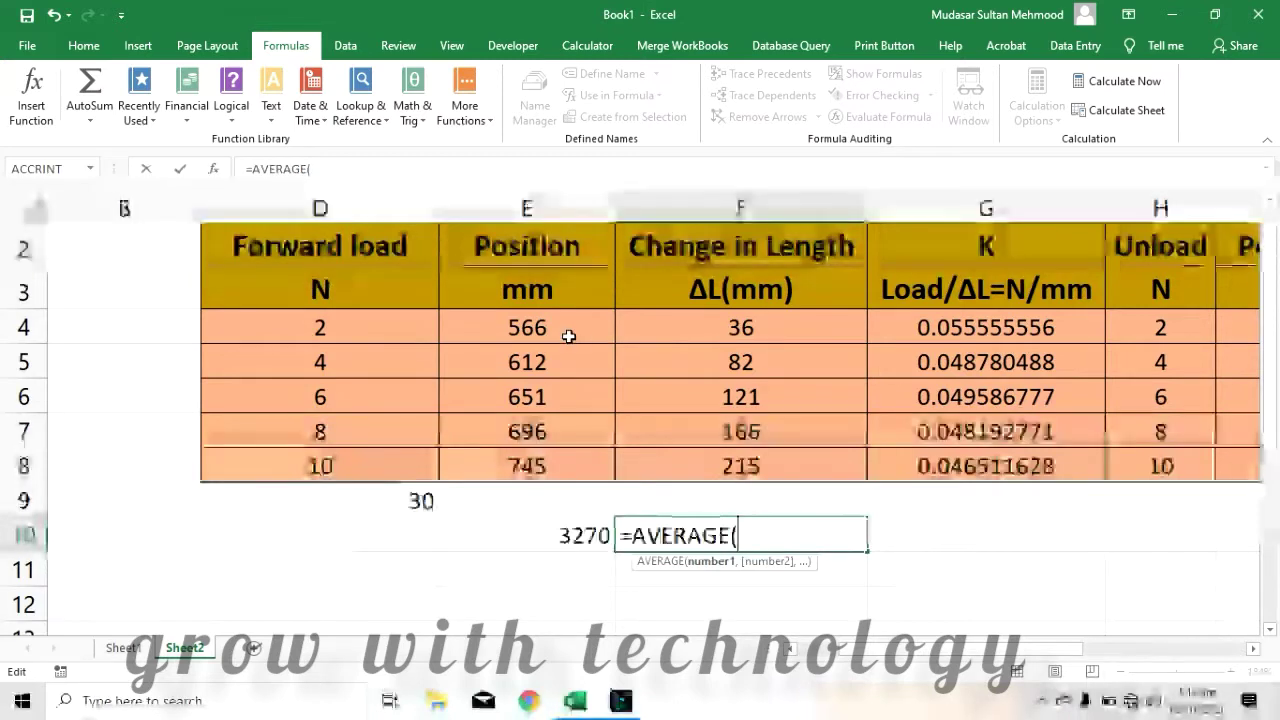
{"action": "left_click_drag", "start_coordinate": [567, 329], "coordinate": [562, 460]}
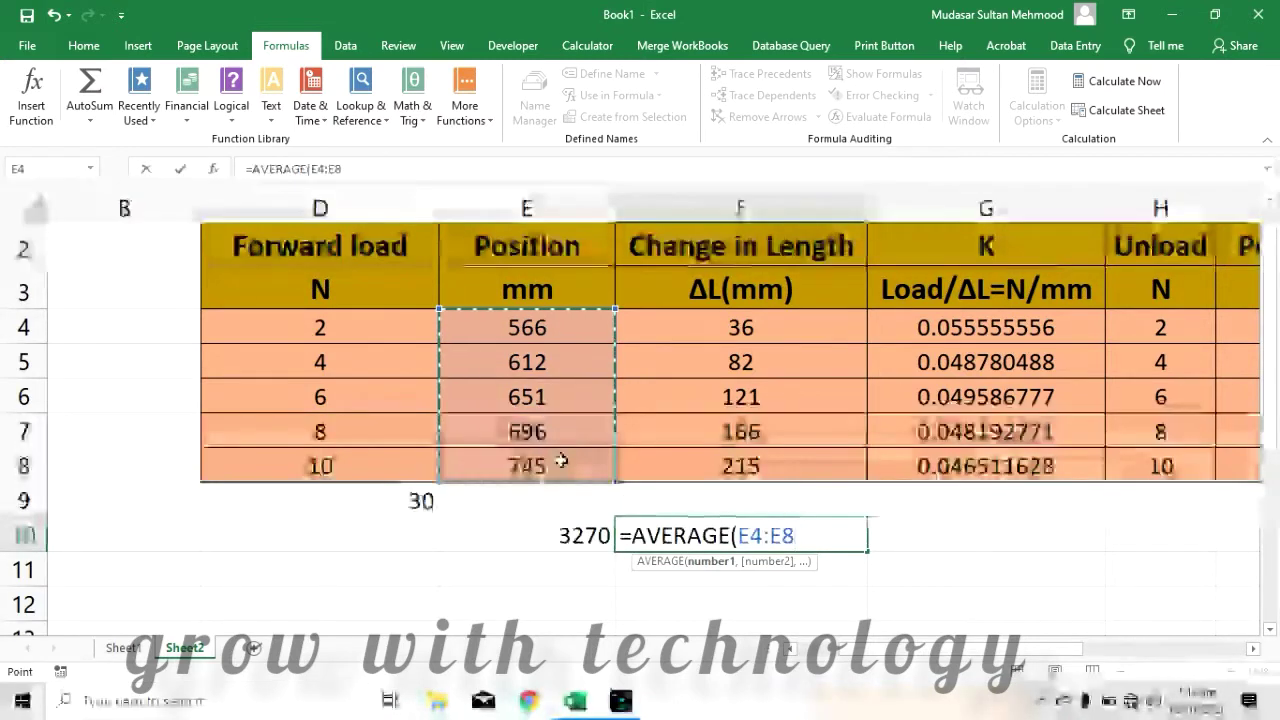
{"action": "type", "text": ")"}
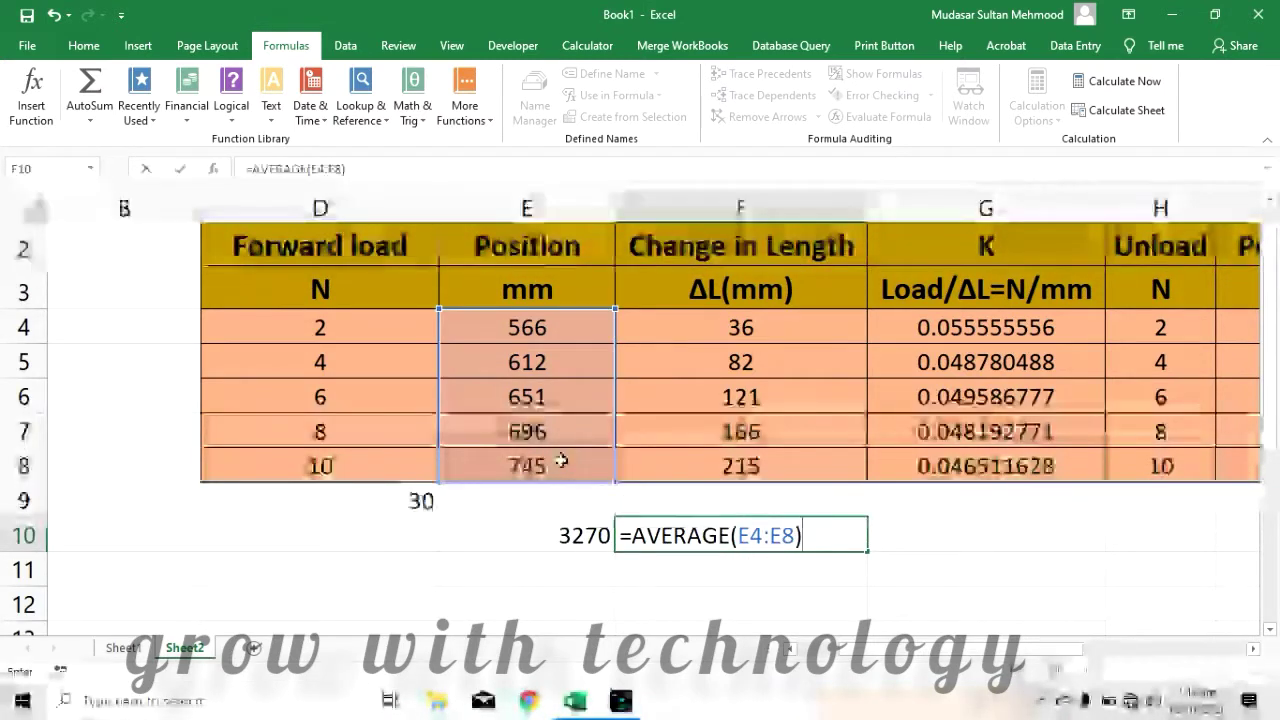
{"action": "key", "text": "Return"}
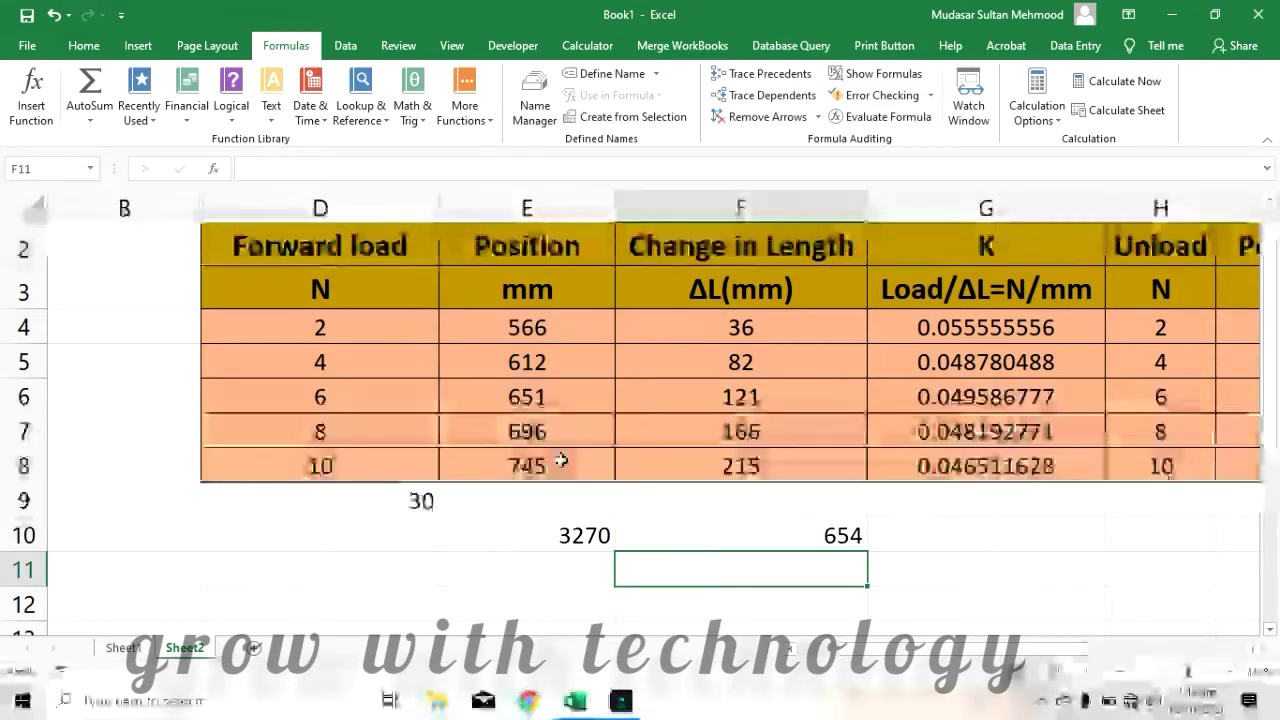
{"action": "left_click", "coordinate": [790, 537]}
{"action": "double_click", "coordinate": [788, 536]}
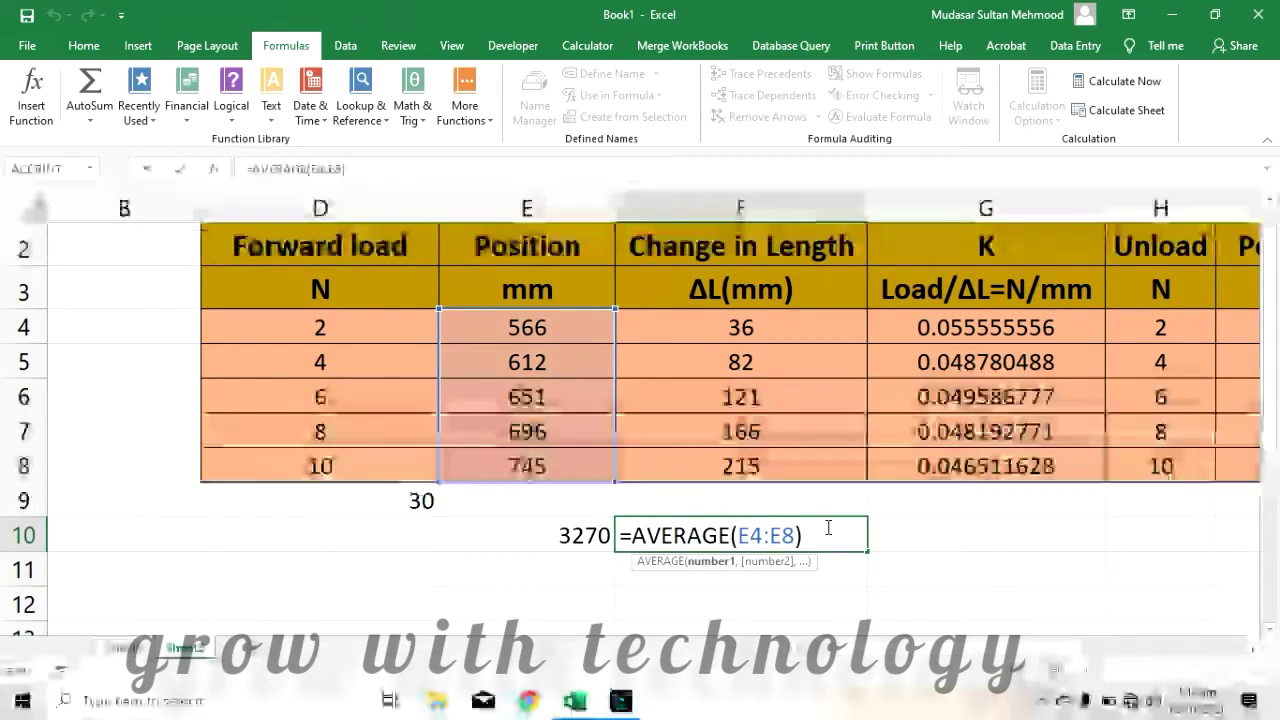
Calculate the mean of the Position readings manually in cell E11 with =(SUM(E4:E8)/5).
{"action": "left_click", "coordinate": [524, 578]}
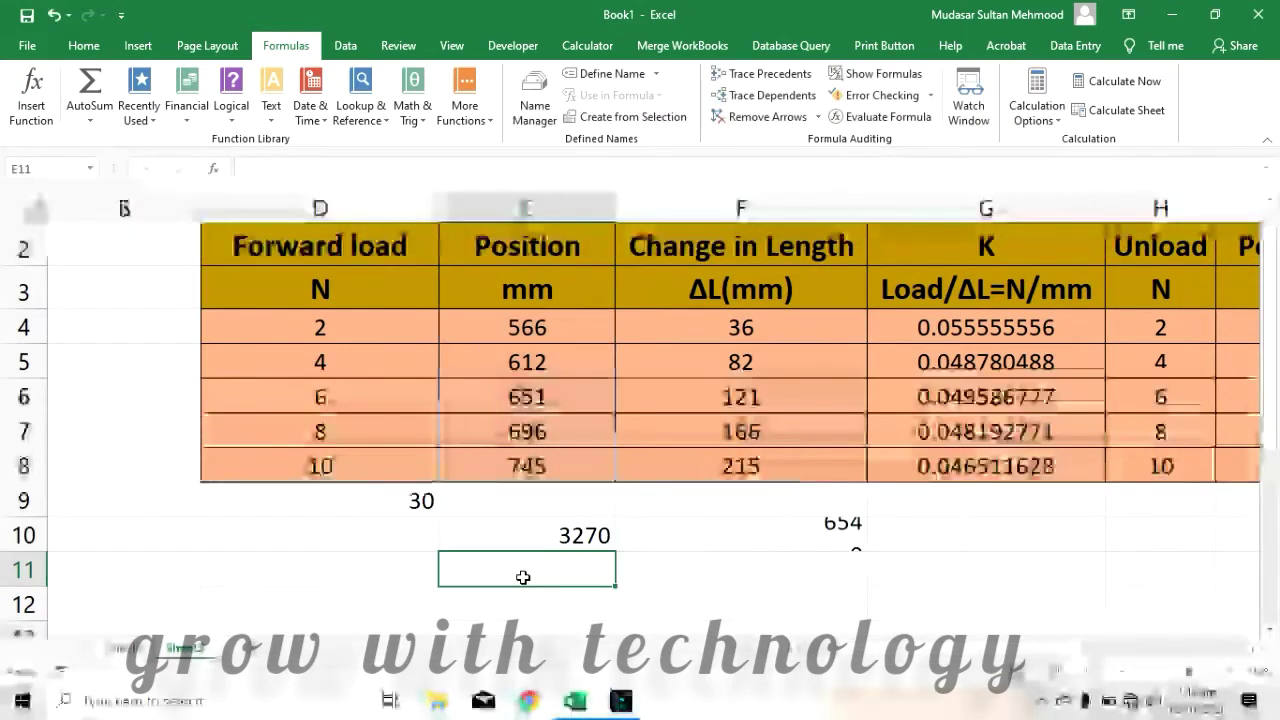
{"action": "type", "text": "="}
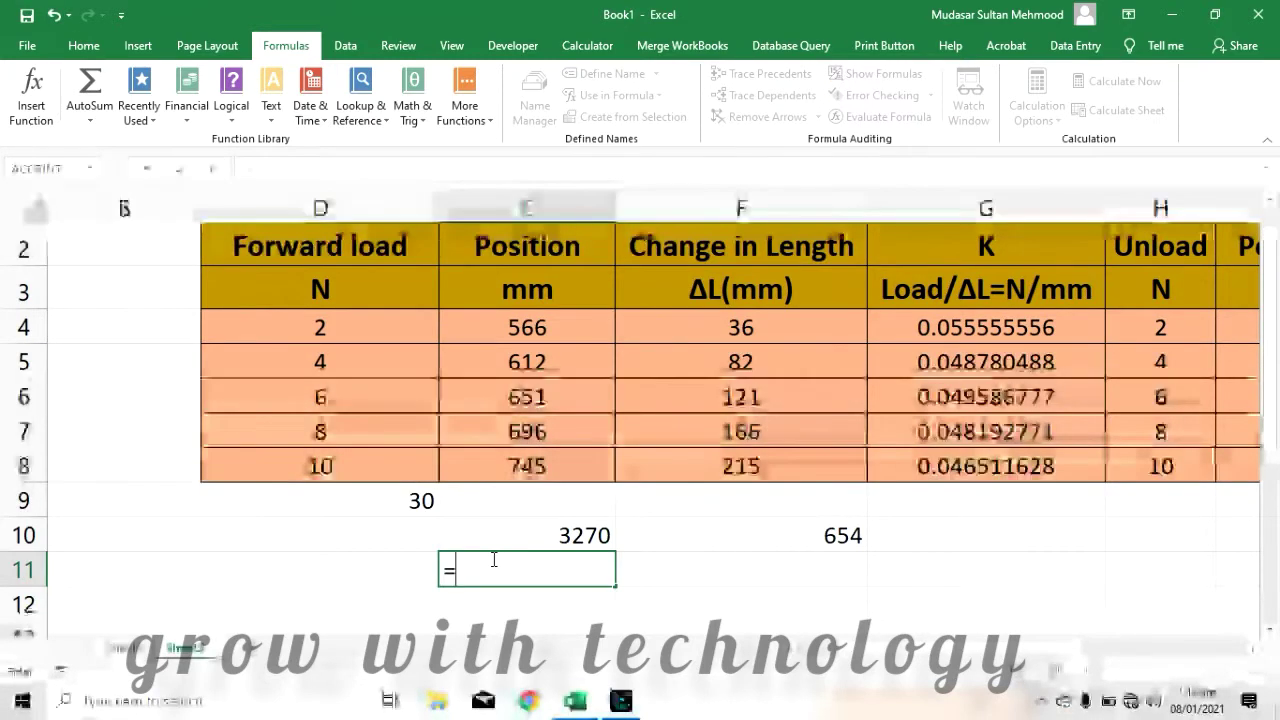
{"action": "type", "text": "("}
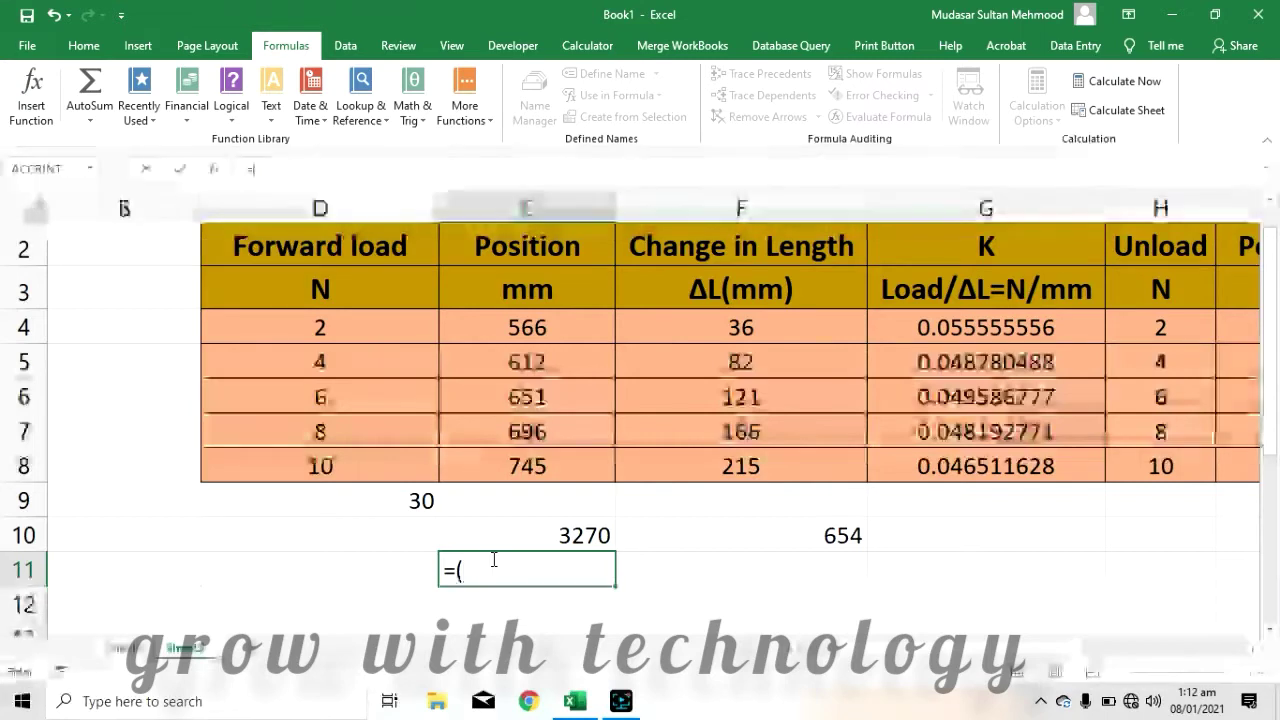
{"action": "type", "text": "SUM"}
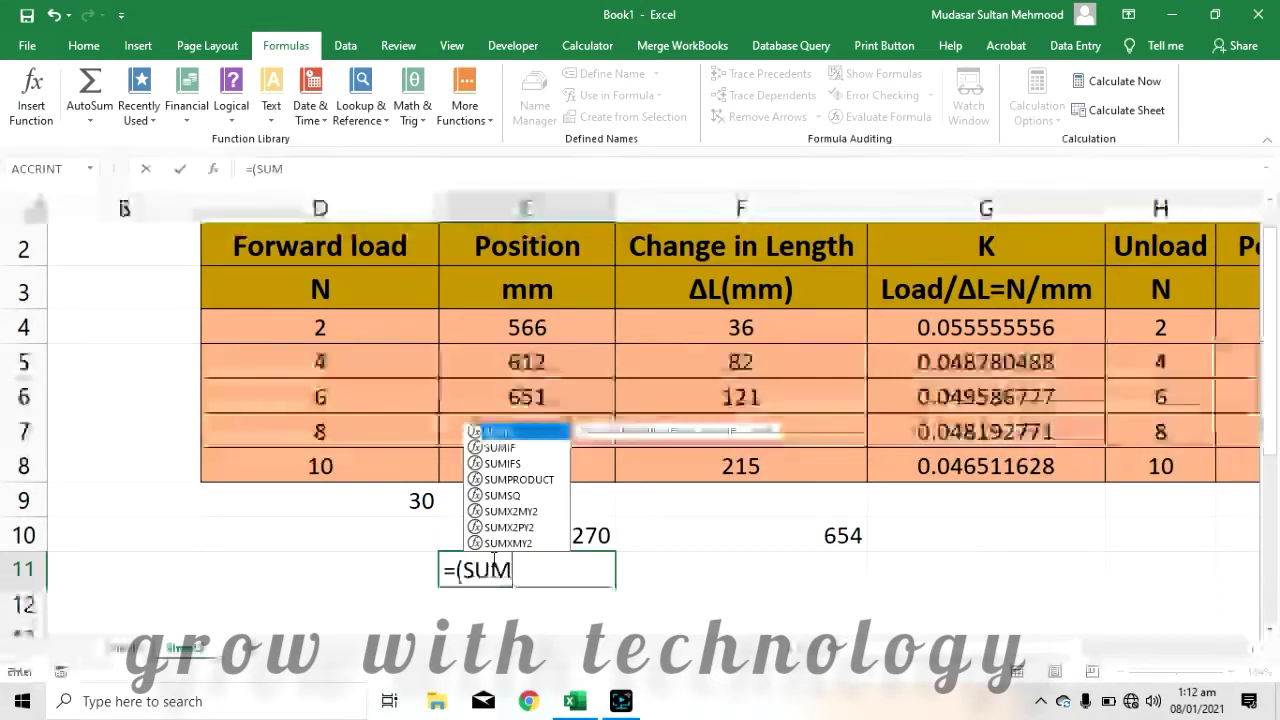
{"action": "type", "text": "("}
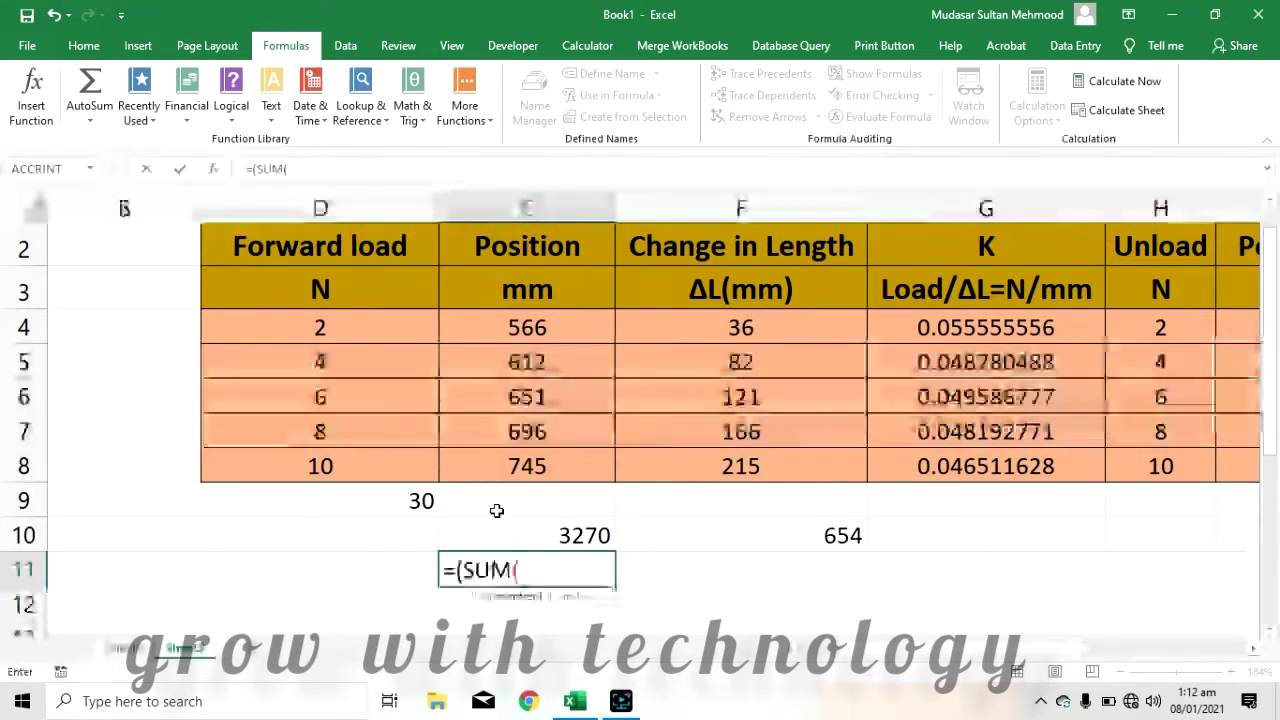
{"action": "left_click_drag", "start_coordinate": [530, 335], "coordinate": [527, 458]}
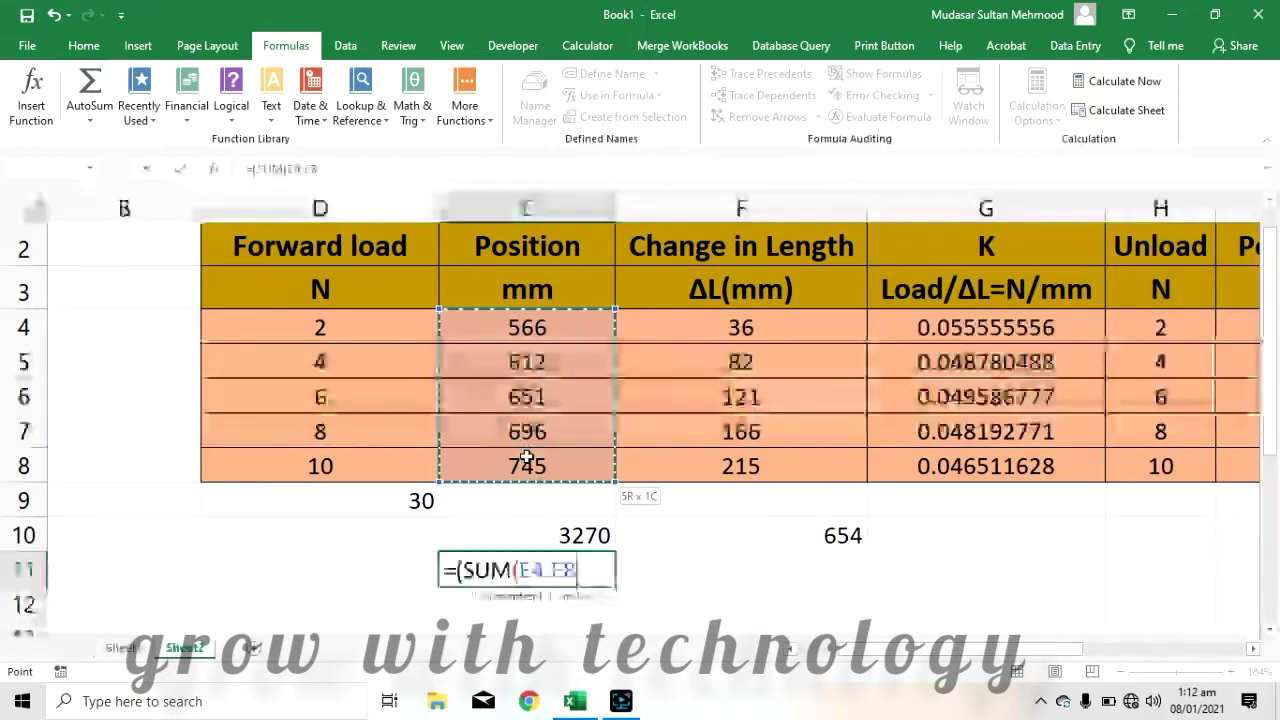
{"action": "type", "text": ")/5"}
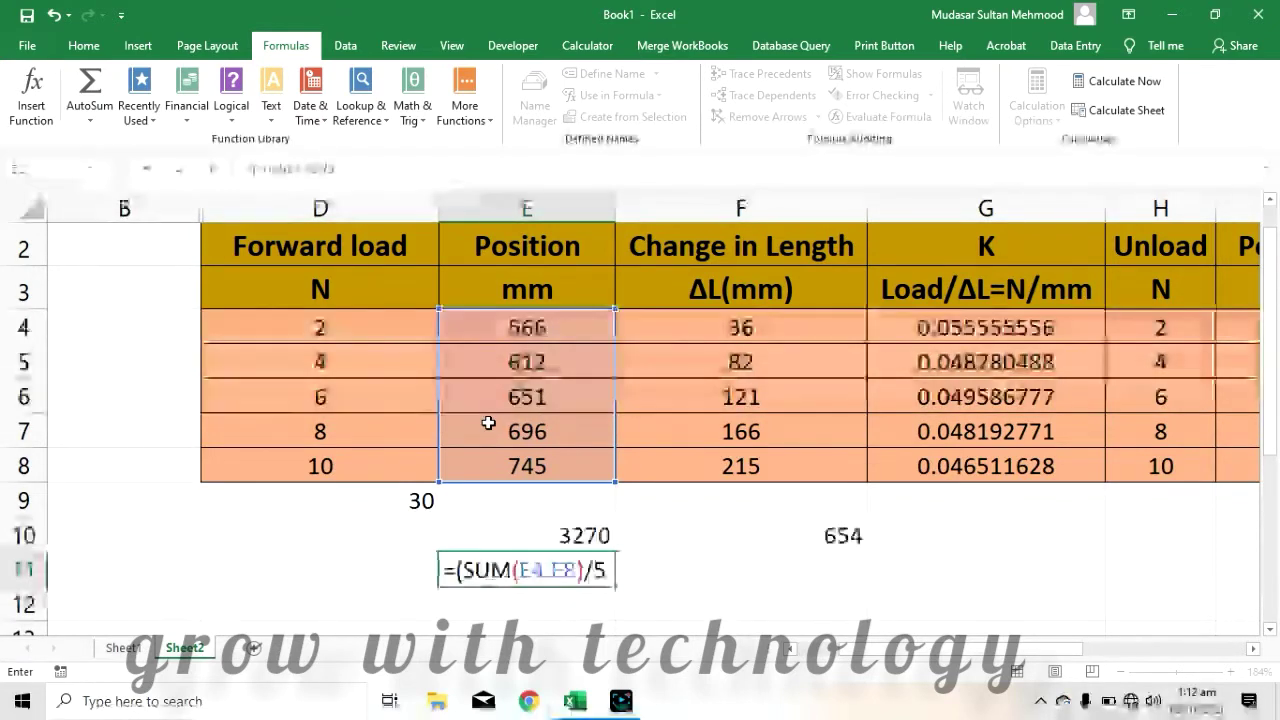
{"action": "type", "text": ")"}
{"action": "key", "text": "Return"}
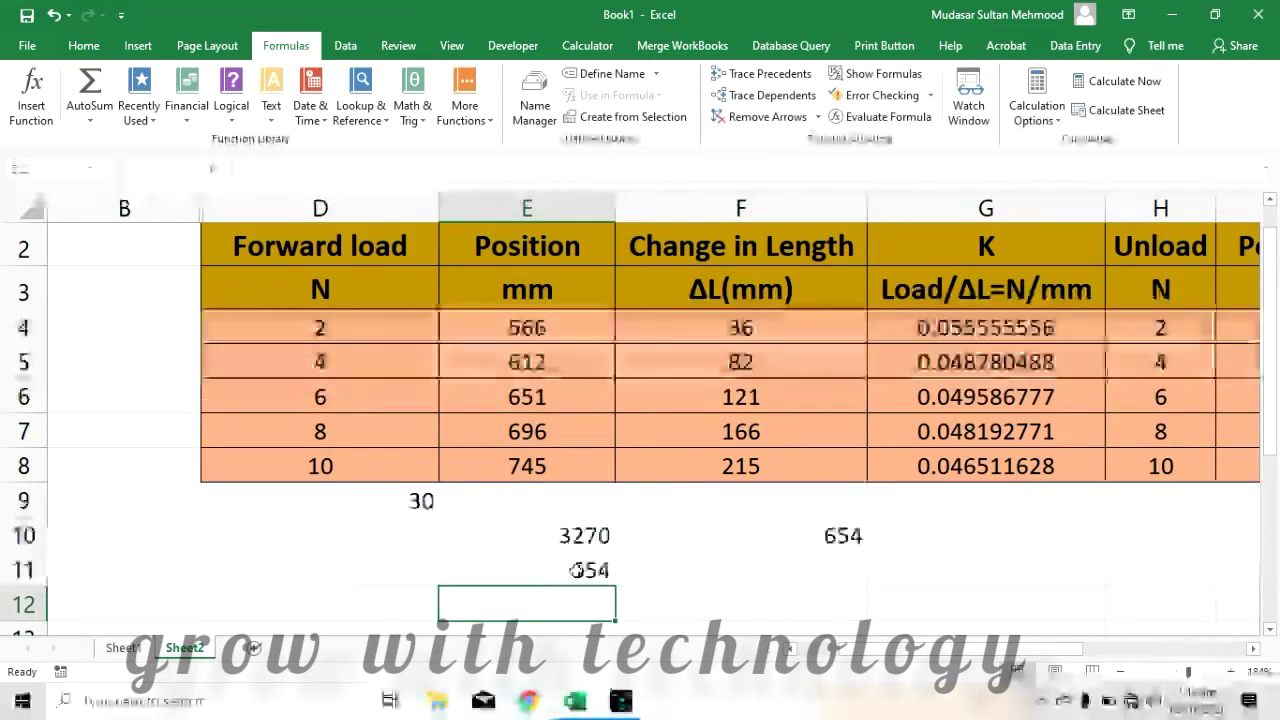
{"action": "left_click", "coordinate": [590, 571]}
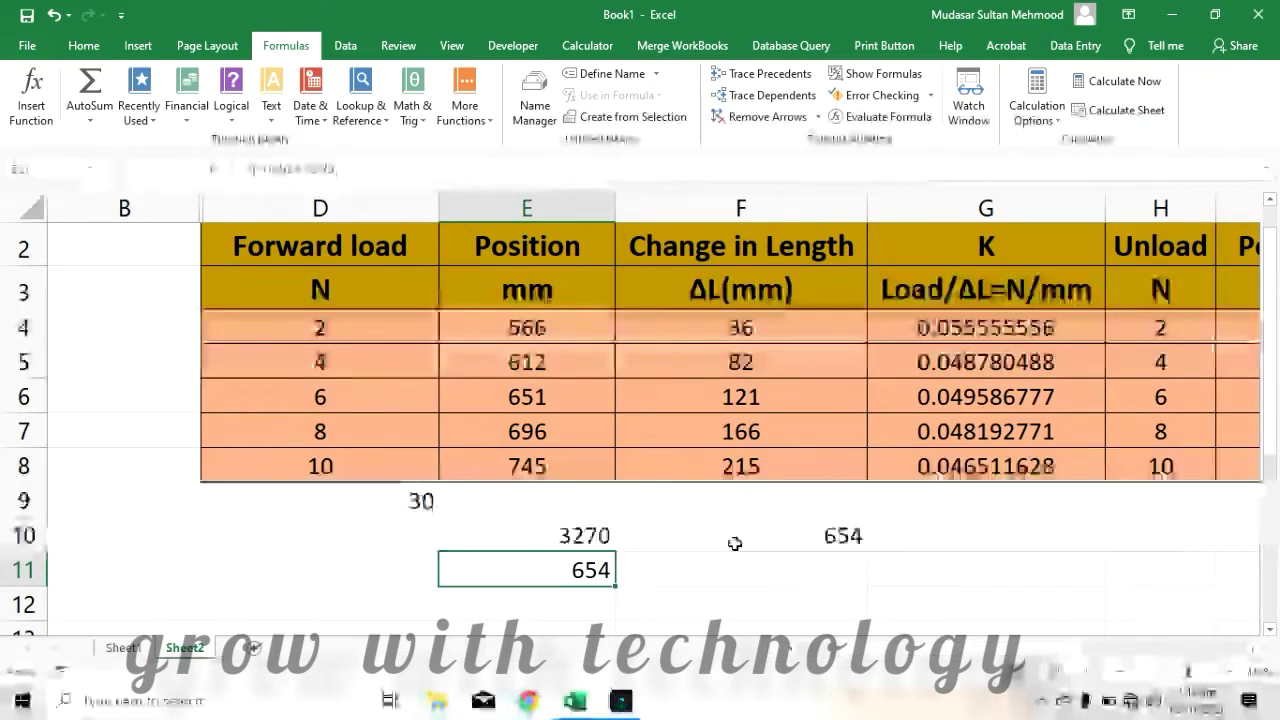
Erase the manual mean formula from cell E11.
{"action": "double_click", "coordinate": [551, 565]}
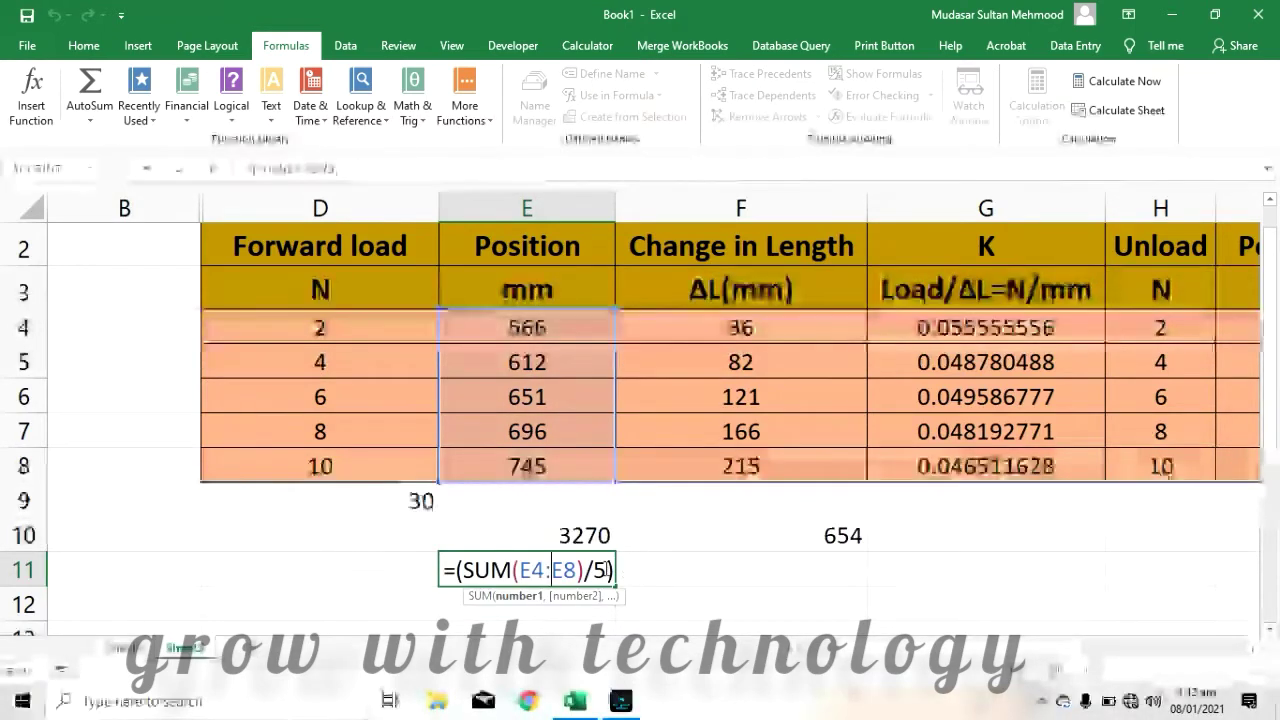
{"action": "key", "text": "Left"}
{"action": "key", "text": "Left"}
{"action": "key", "text": "Left"}
{"action": "key", "text": "Left"}
{"action": "key", "text": "Left"}
{"action": "key", "text": "Left"}
{"action": "type", "text": "F11"}
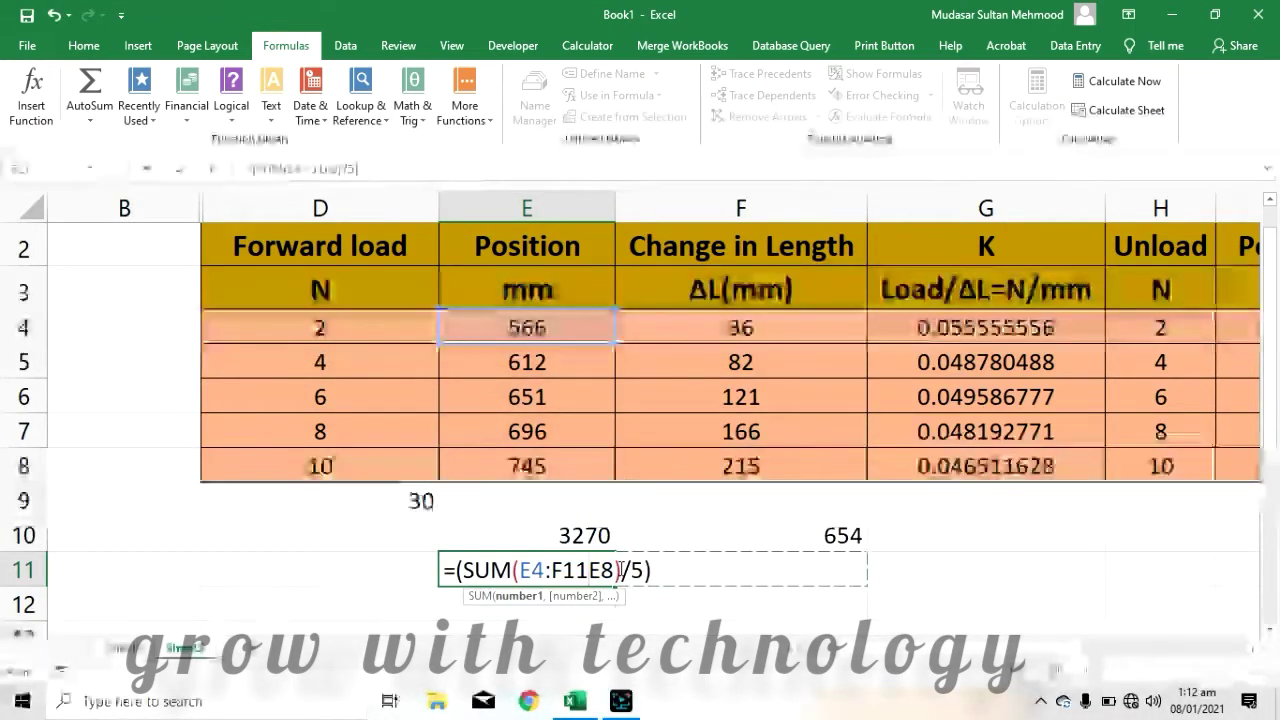
{"action": "key", "text": "BackSpace"}
{"action": "key", "text": "BackSpace"}
{"action": "key", "text": "BackSpace"}
{"action": "key", "text": "BackSpace"}
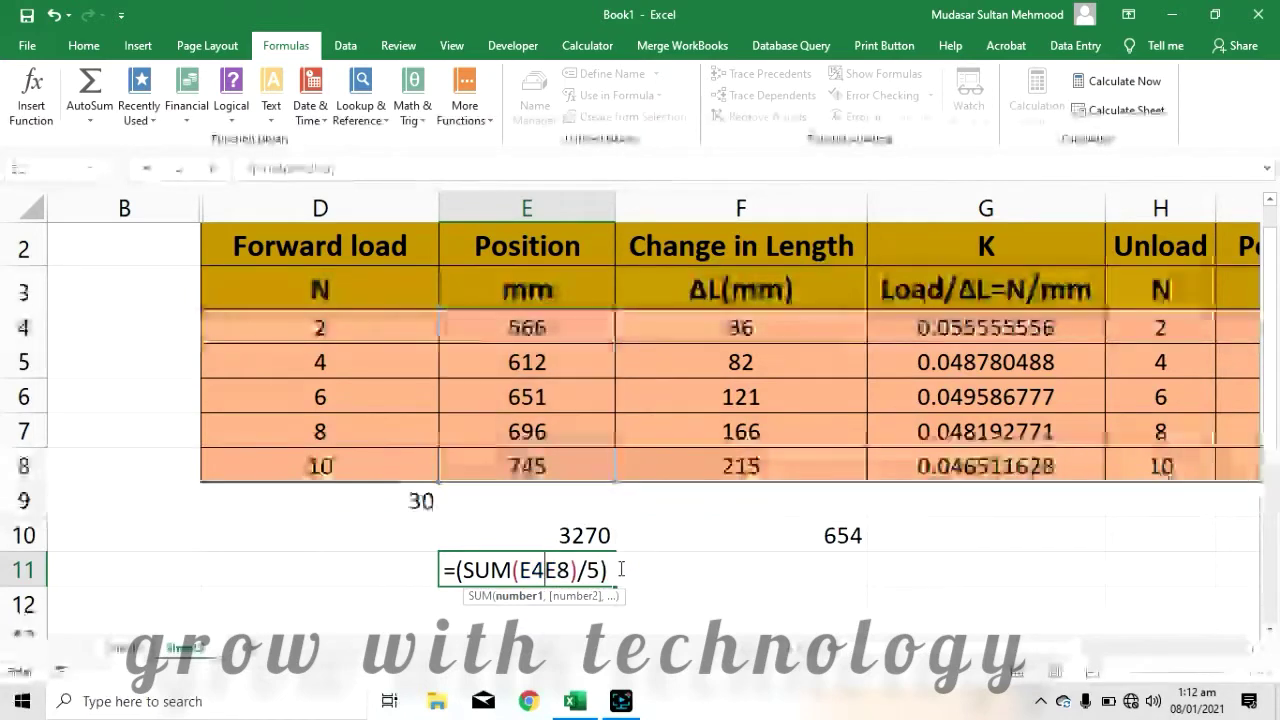
{"action": "key", "text": "BackSpace"}
{"action": "key", "text": "BackSpace"}
{"action": "key", "text": "BackSpace"}
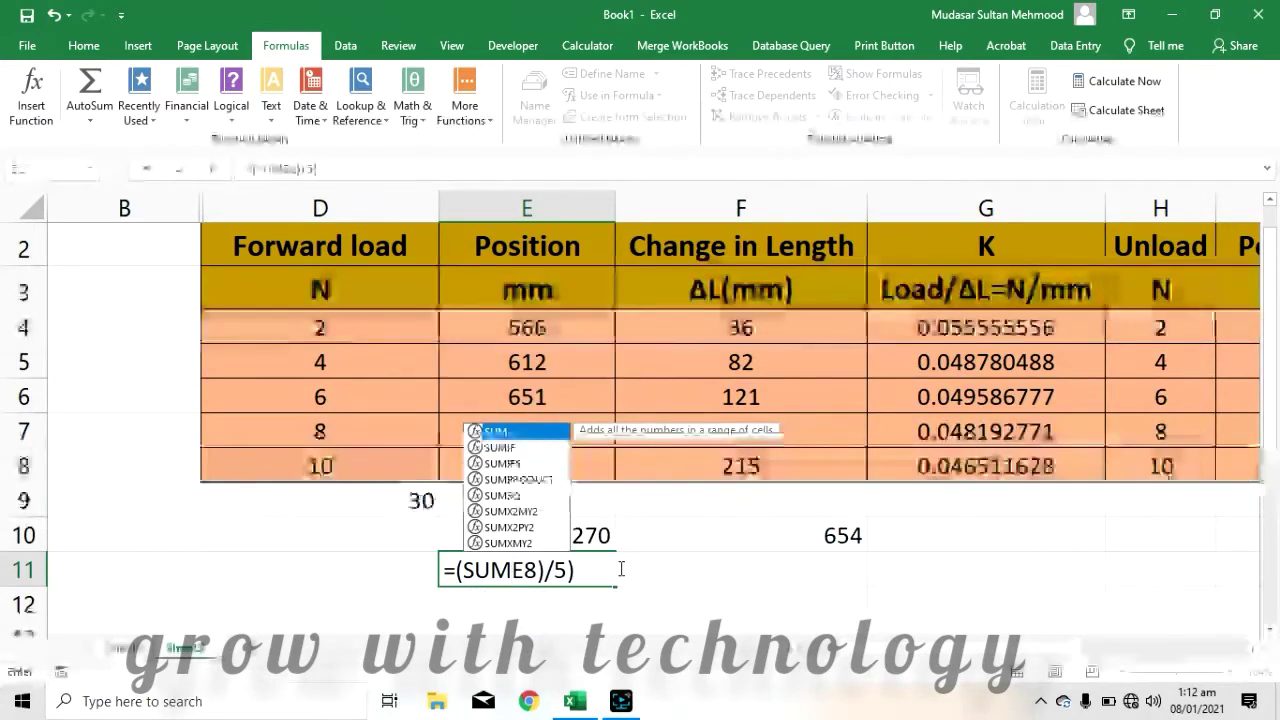
{"action": "left_click", "coordinate": [654, 572]}
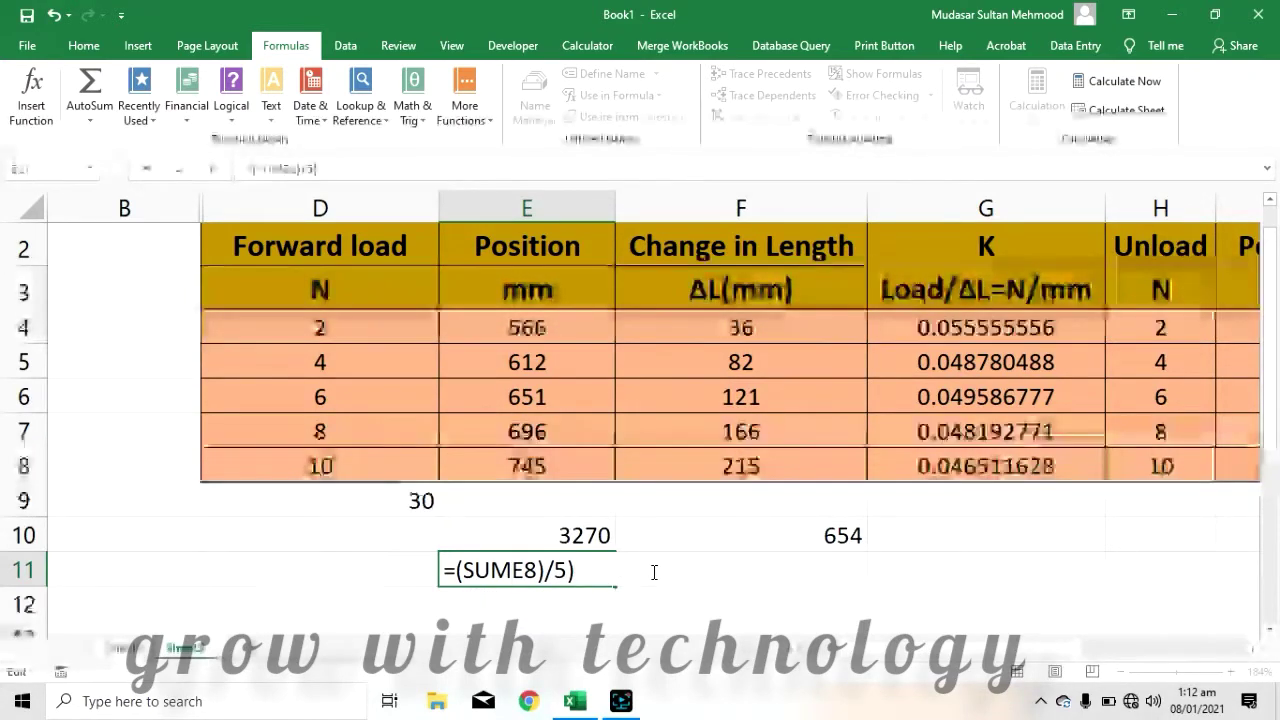
{"action": "key", "text": "BackSpace"}
{"action": "key", "text": "BackSpace"}
{"action": "key", "text": "BackSpace"}
{"action": "key", "text": "BackSpace"}
{"action": "key", "text": "BackSpace"}
{"action": "key", "text": "BackSpace"}
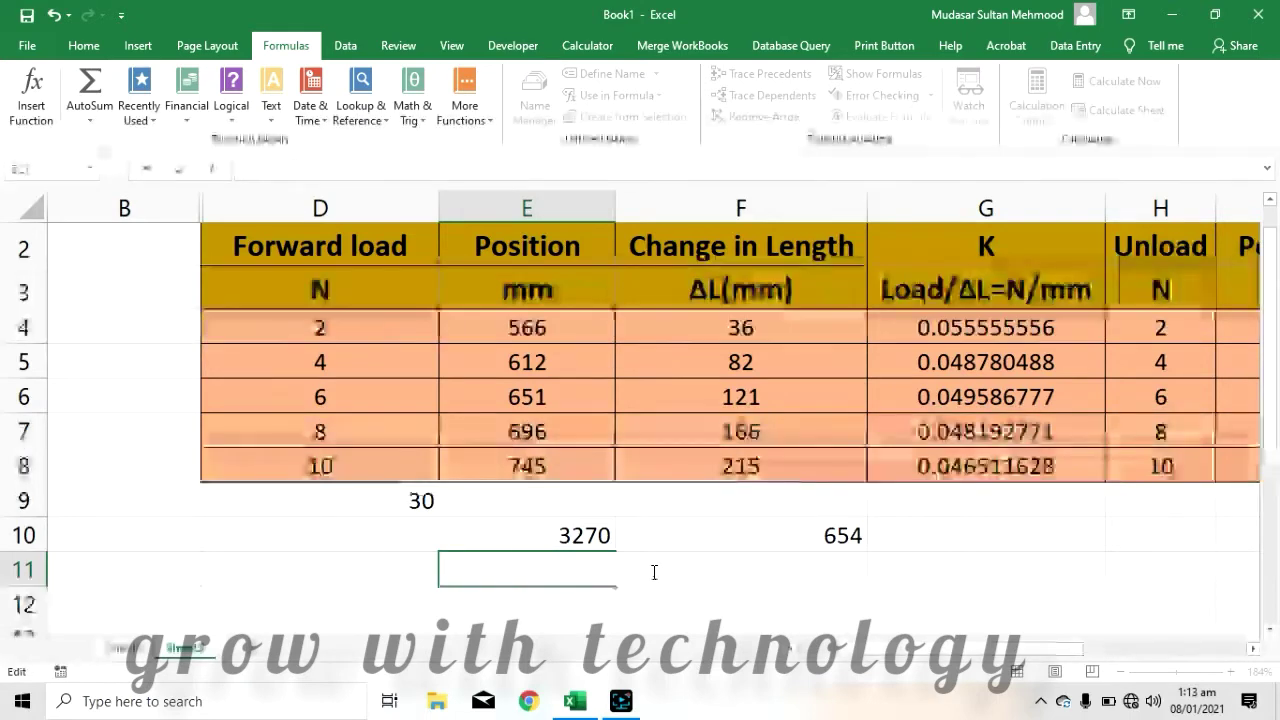
Count the Position readings in cell F11 with =COUNT(E4:E8), and reselect the cell to review its formula.
{"action": "key", "text": "Return"}
{"action": "left_click", "coordinate": [687, 569]}
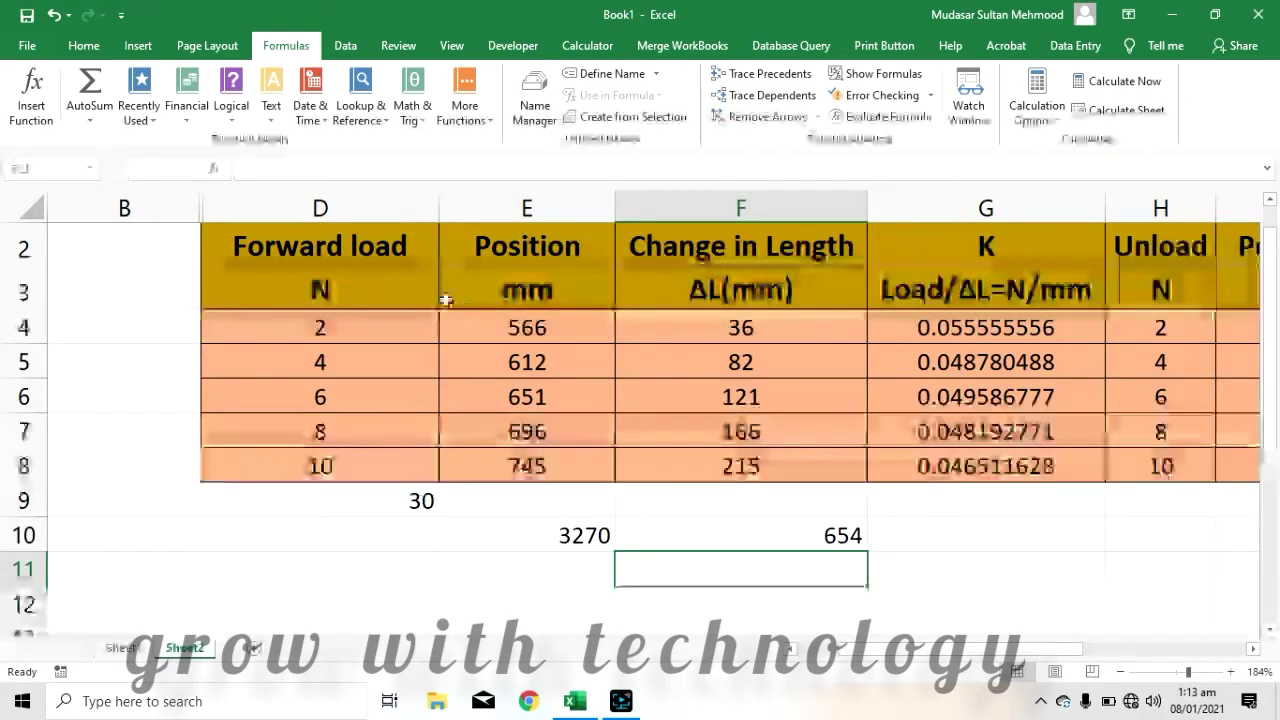
{"action": "left_click", "coordinate": [94, 121]}
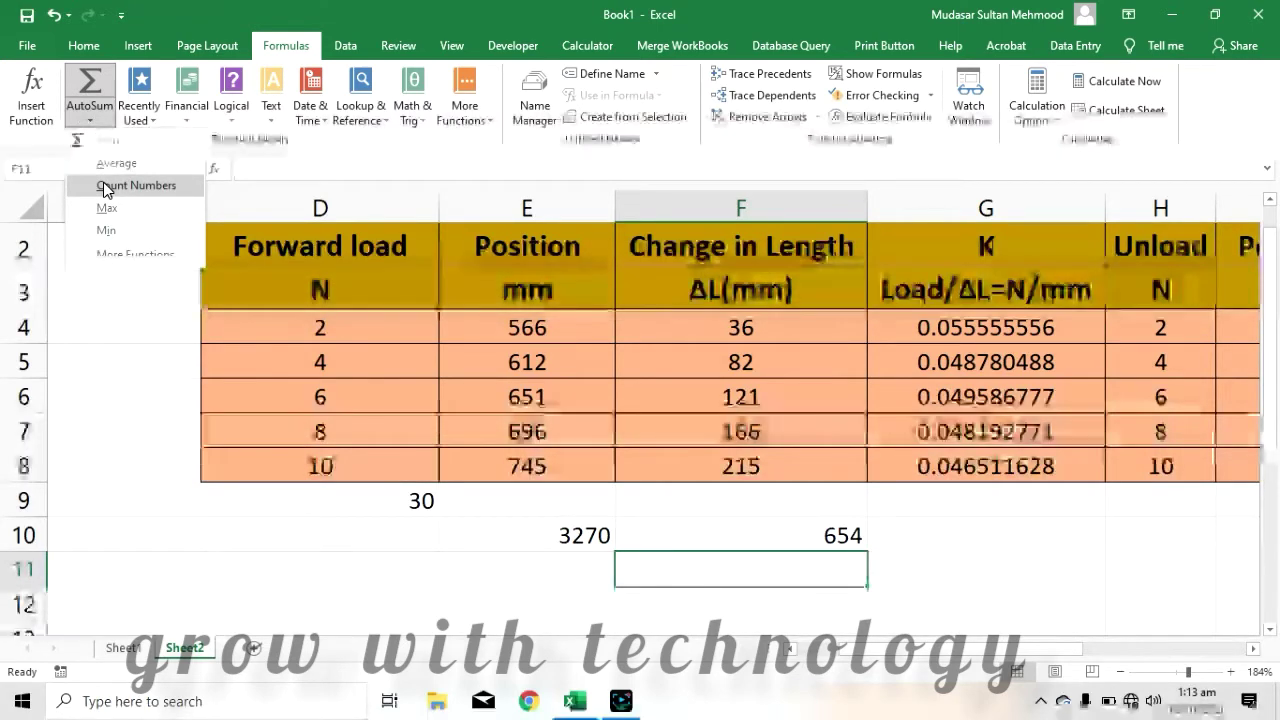
{"action": "key", "text": "Escape"}
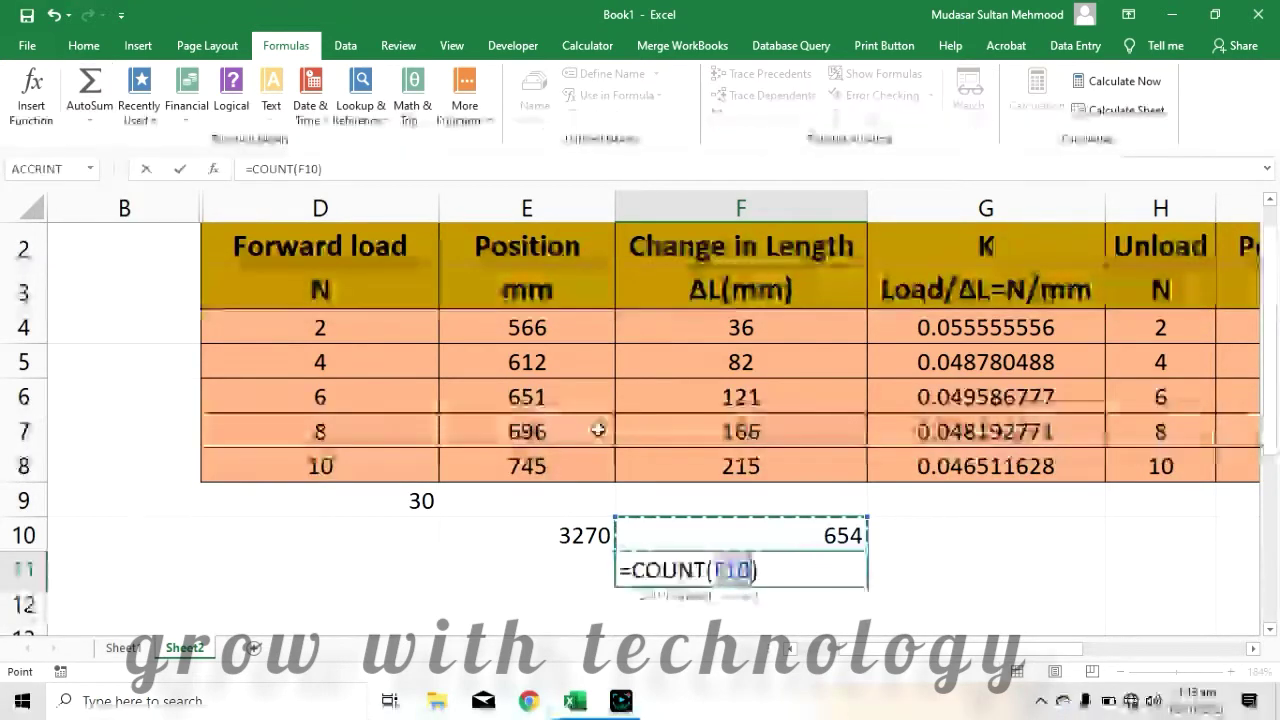
{"action": "left_click", "coordinate": [758, 568]}
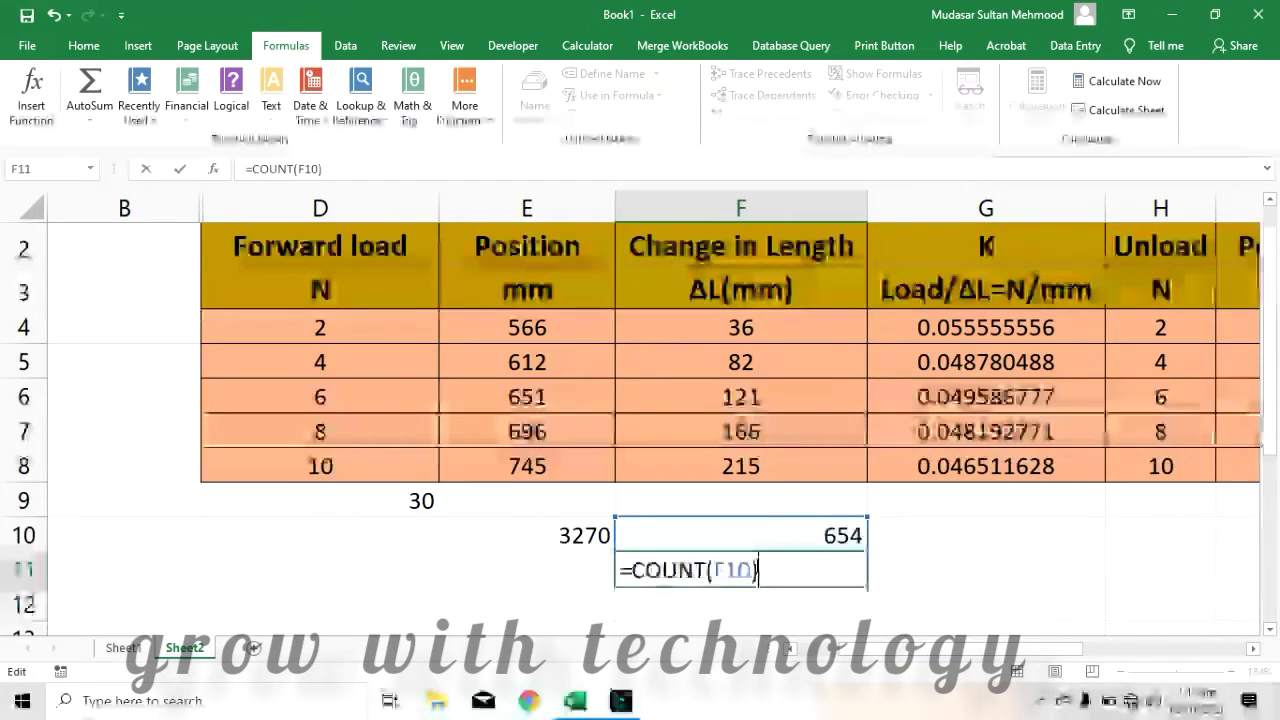
{"action": "key", "text": "BackSpace"}
{"action": "key", "text": "BackSpace"}
{"action": "key", "text": "BackSpace"}
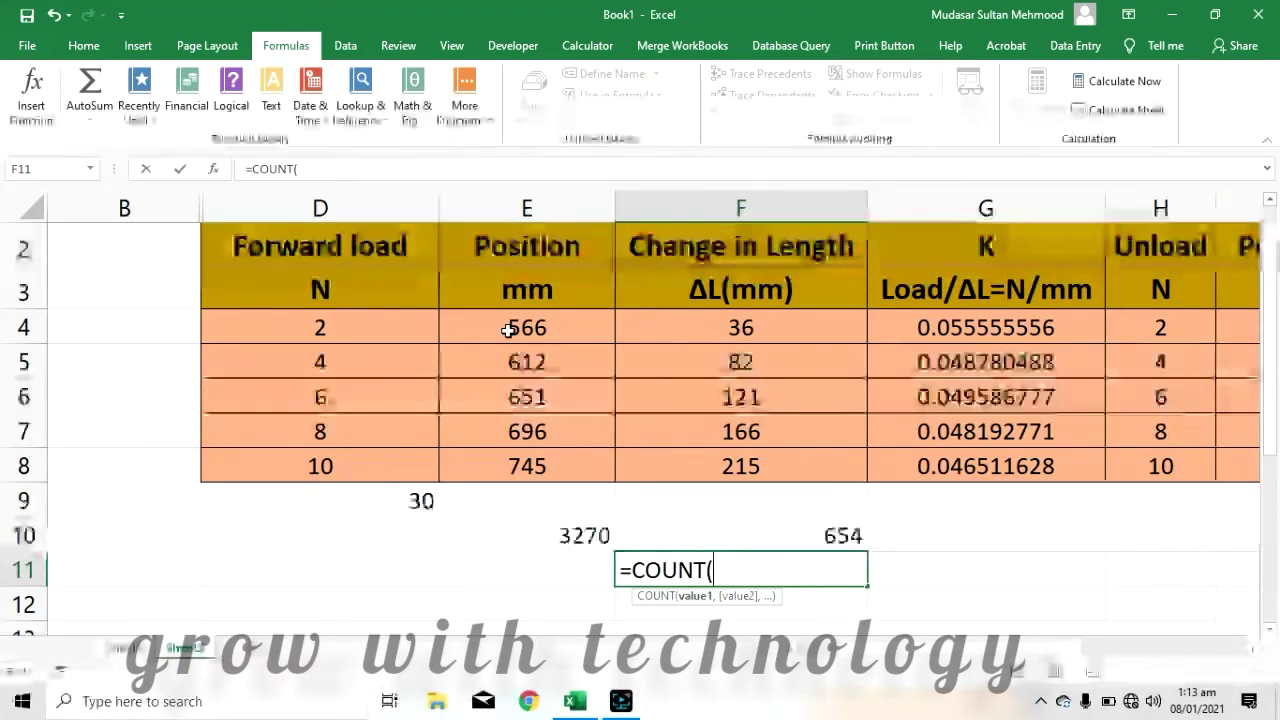
{"action": "left_click_drag", "start_coordinate": [509, 331], "coordinate": [516, 465]}
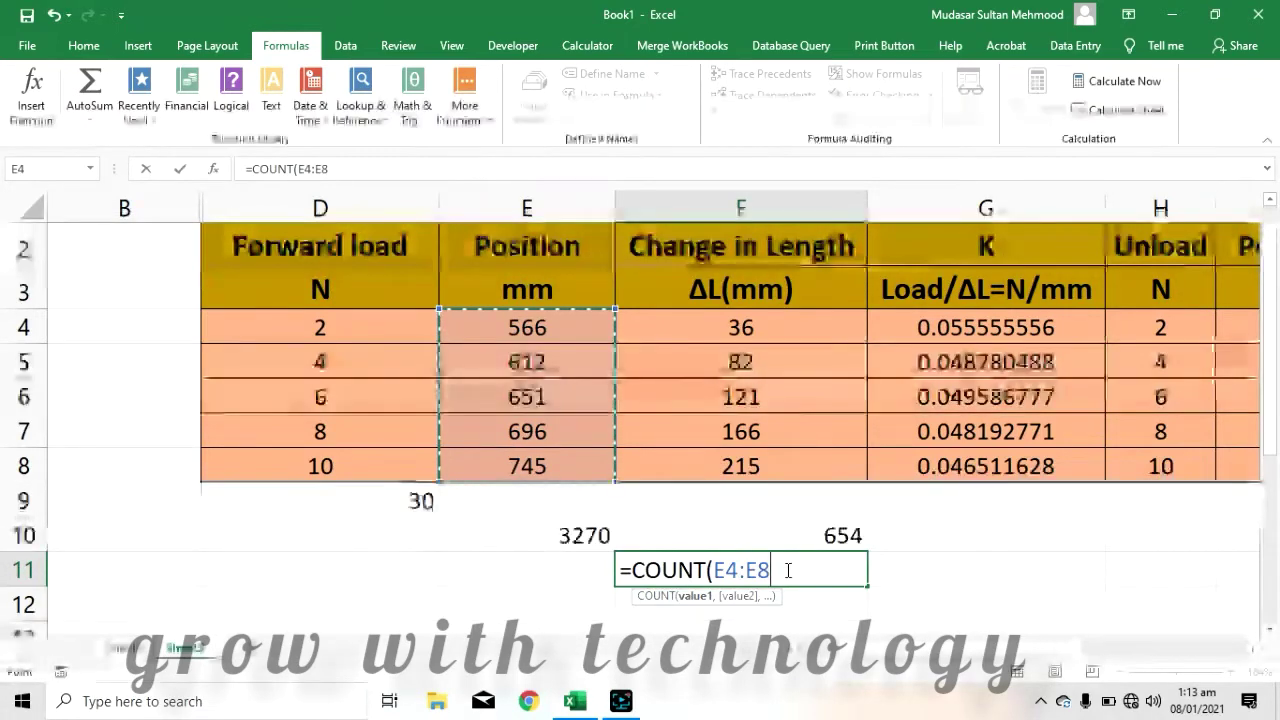
{"action": "type", "text": ")"}
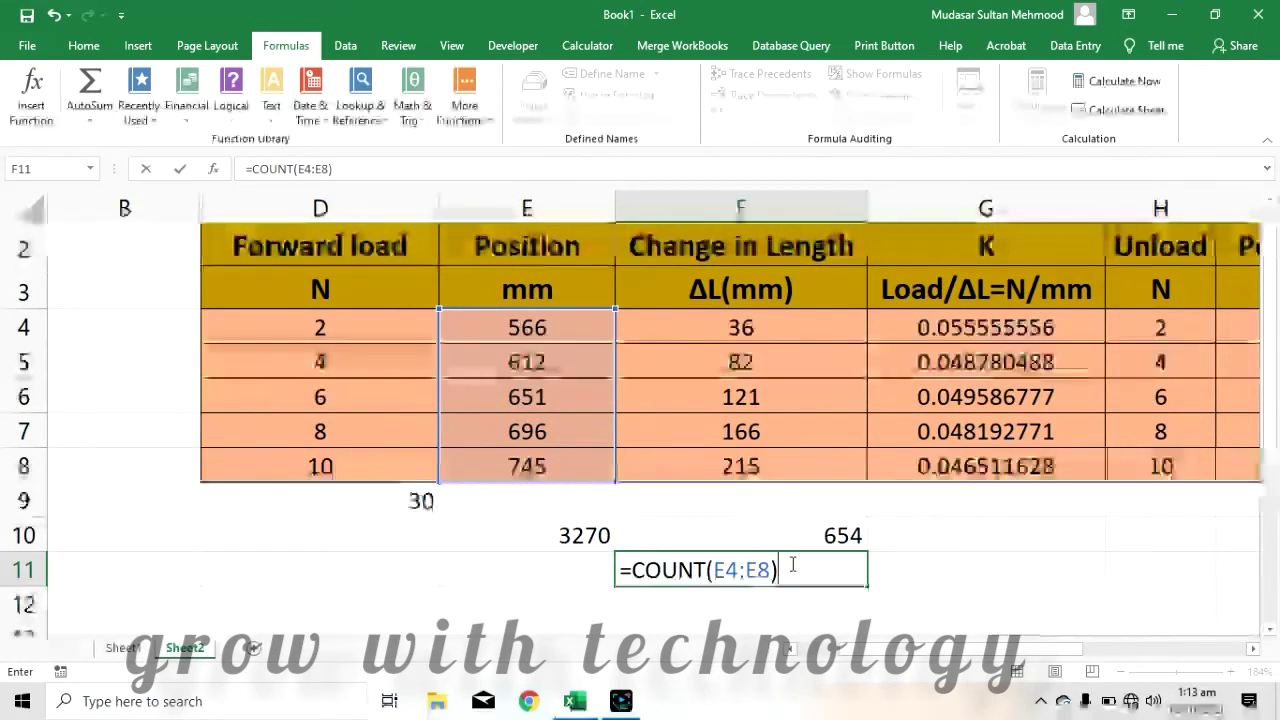
{"action": "key", "text": "Return"}
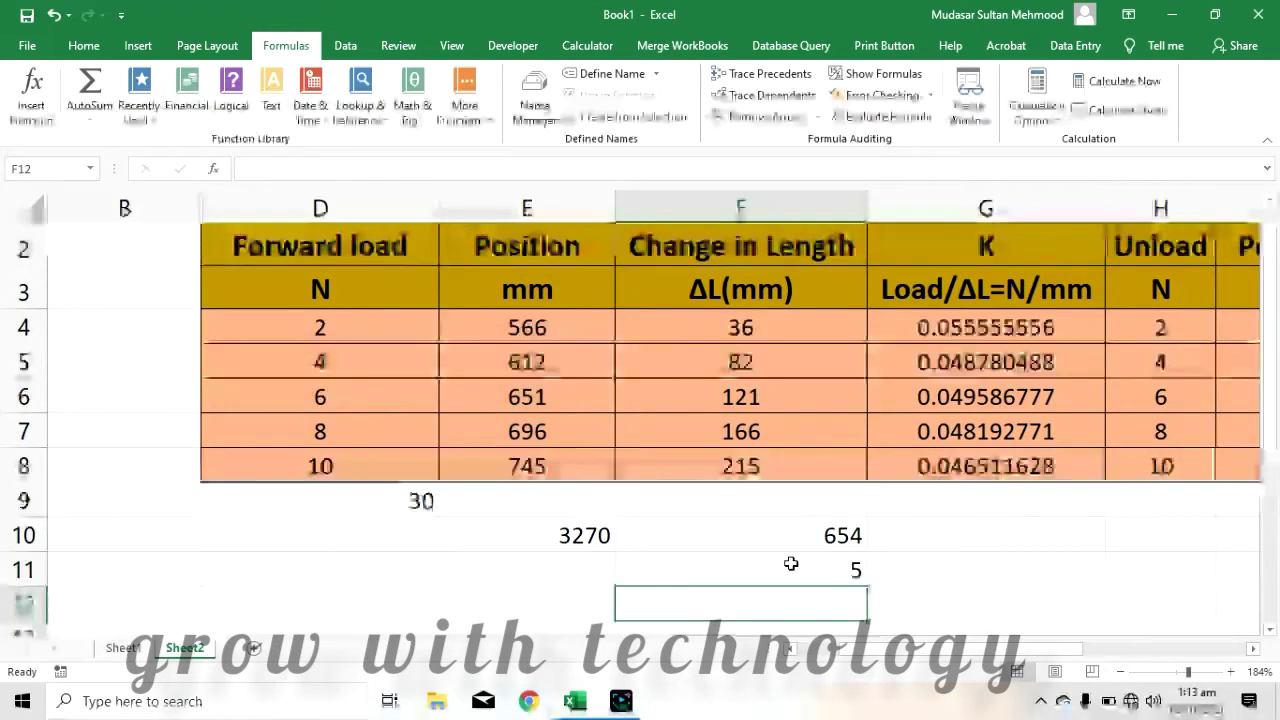
{"action": "left_click", "coordinate": [848, 570]}
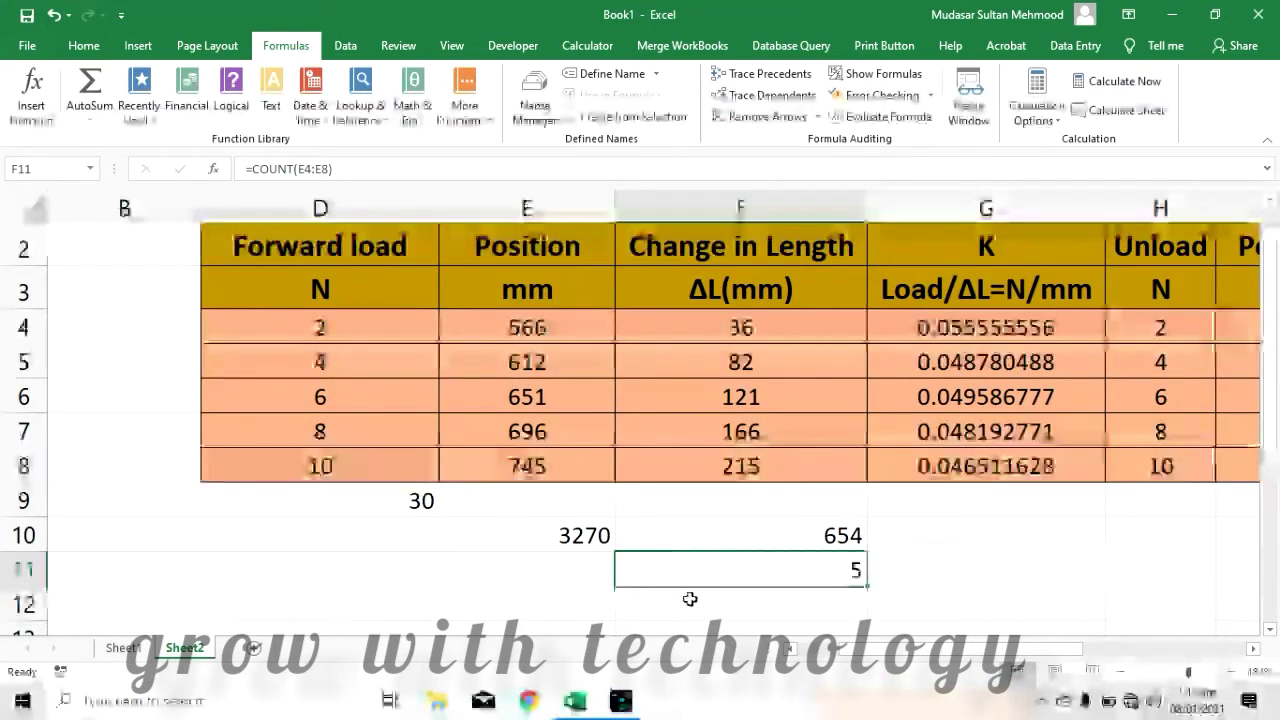
Find the largest Forward load value in cell F12 with the formula =MAX(D4:D8).
{"action": "left_click", "coordinate": [755, 607]}
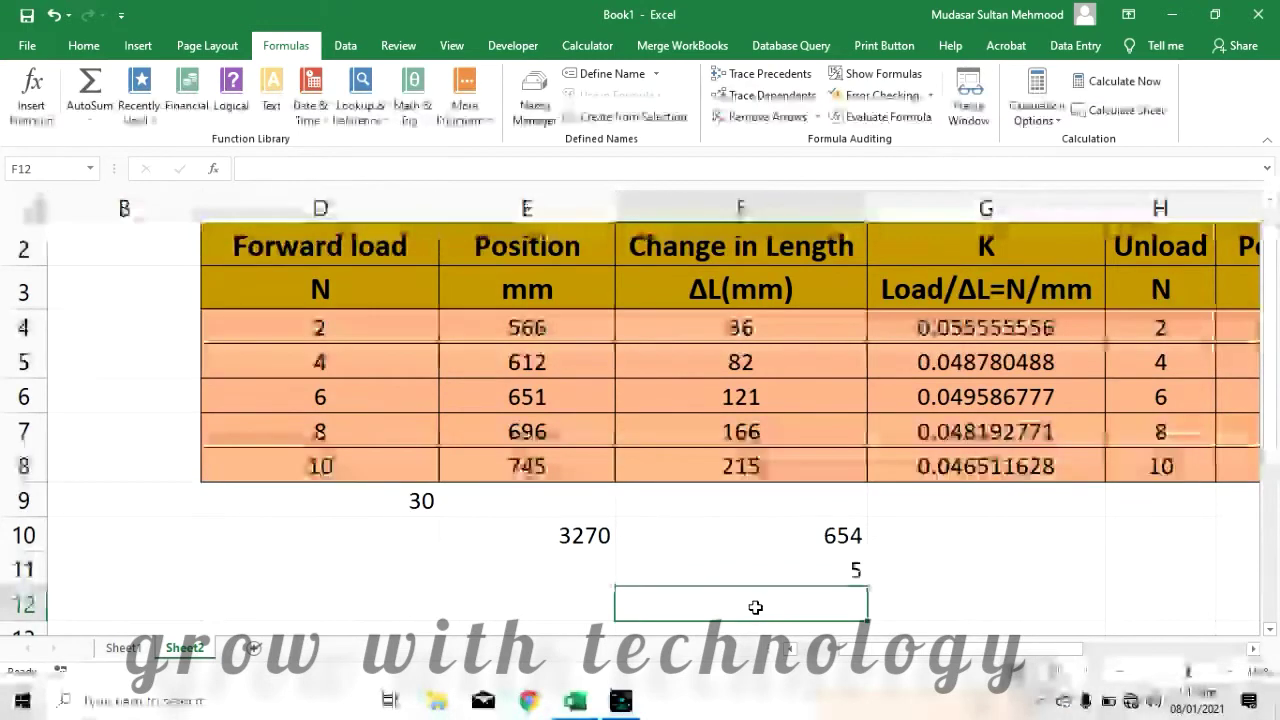
{"action": "type", "text": "="}
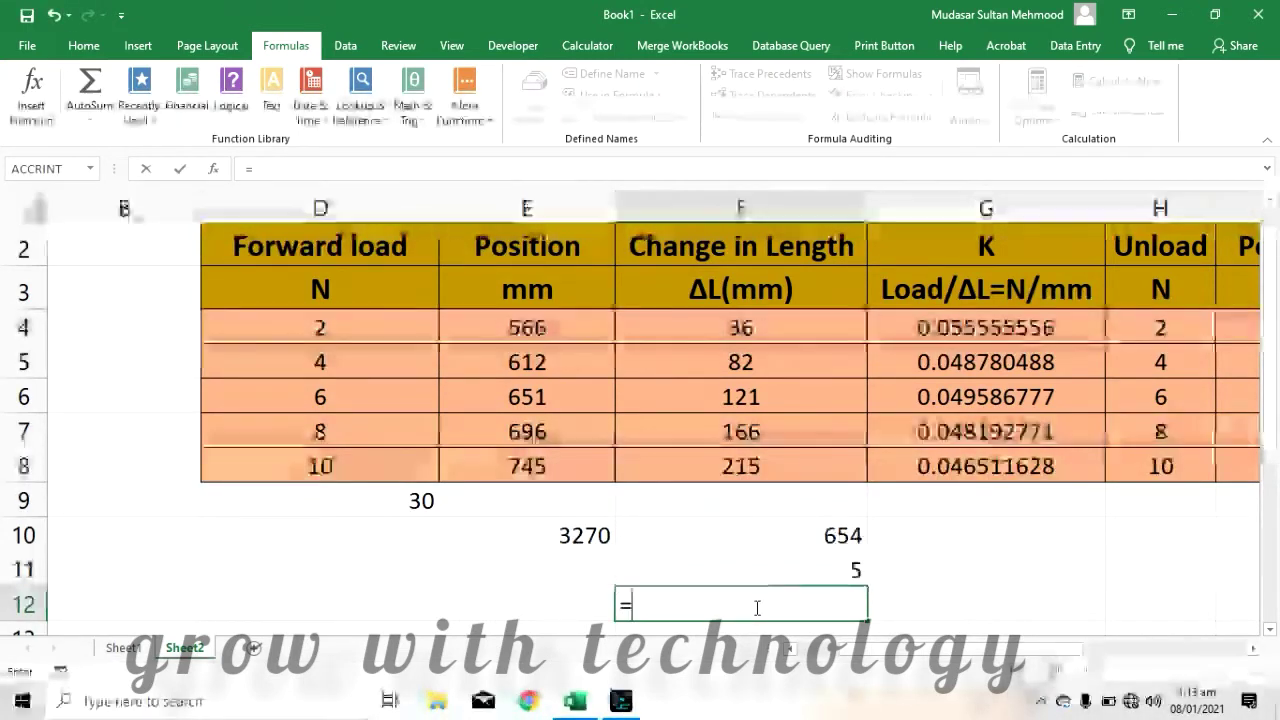
{"action": "left_click", "coordinate": [89, 117]}
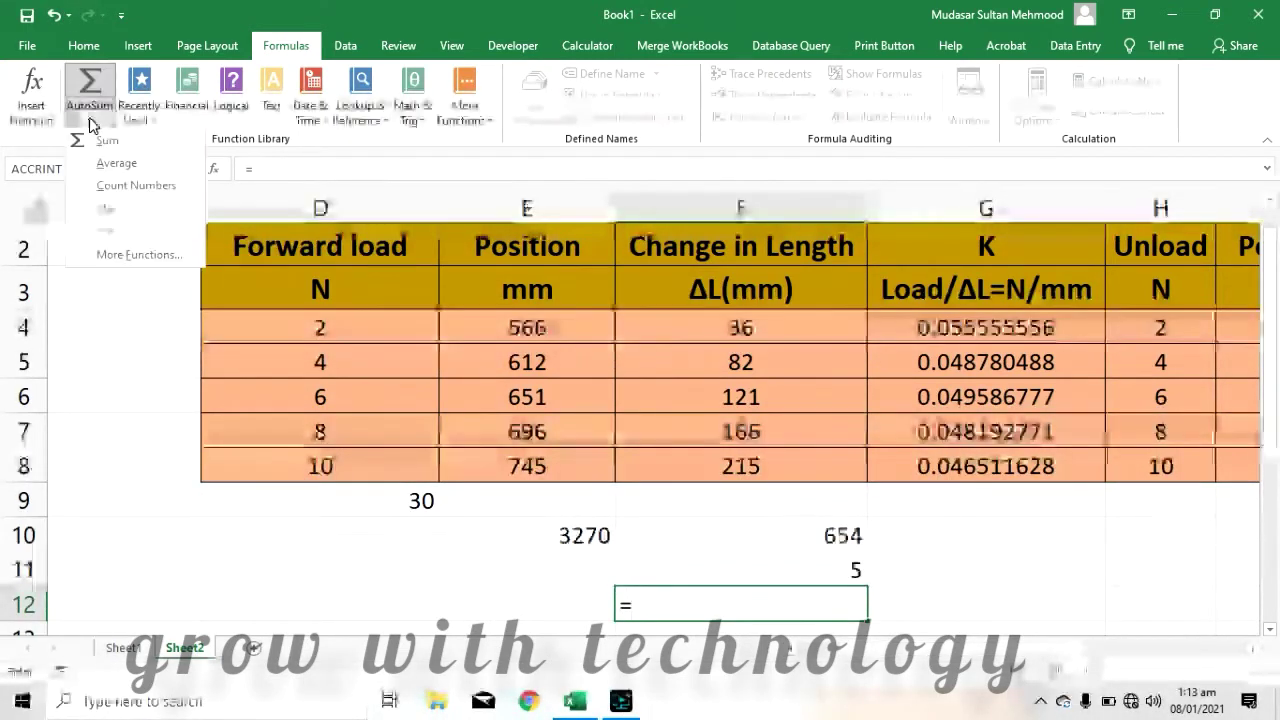
{"action": "left_click", "coordinate": [111, 219]}
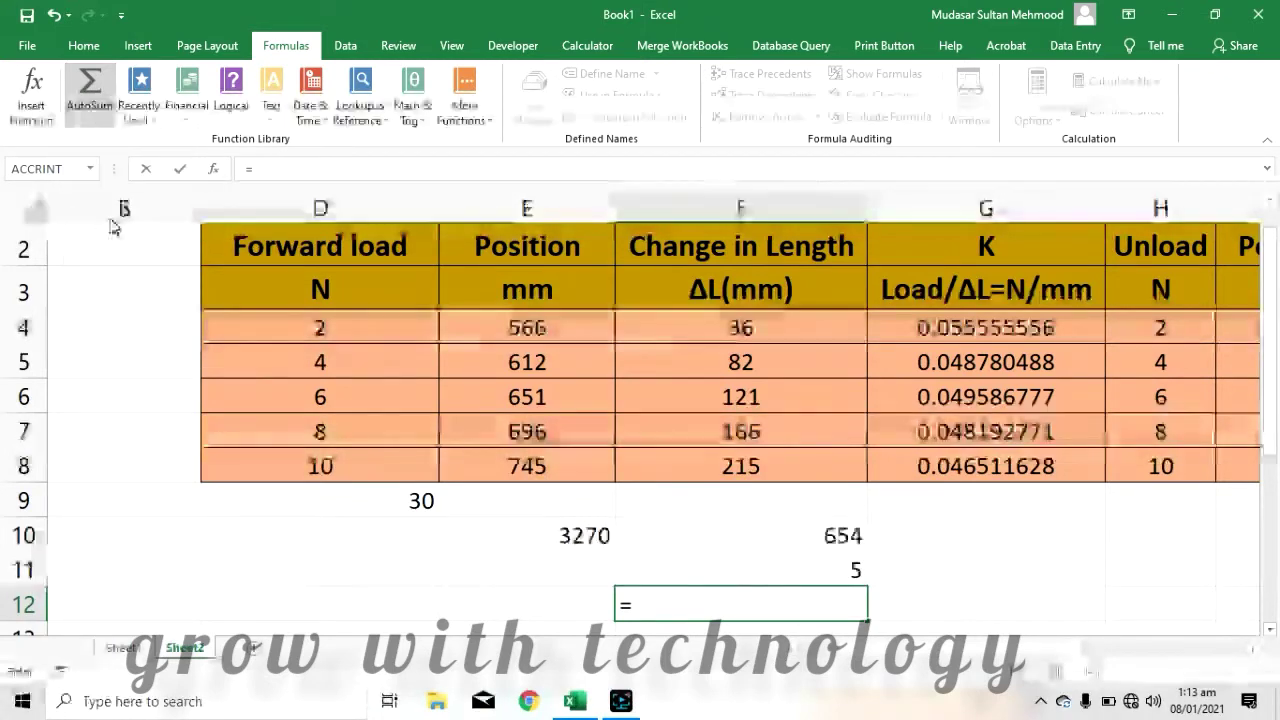
{"action": "double_click", "coordinate": [648, 598]}
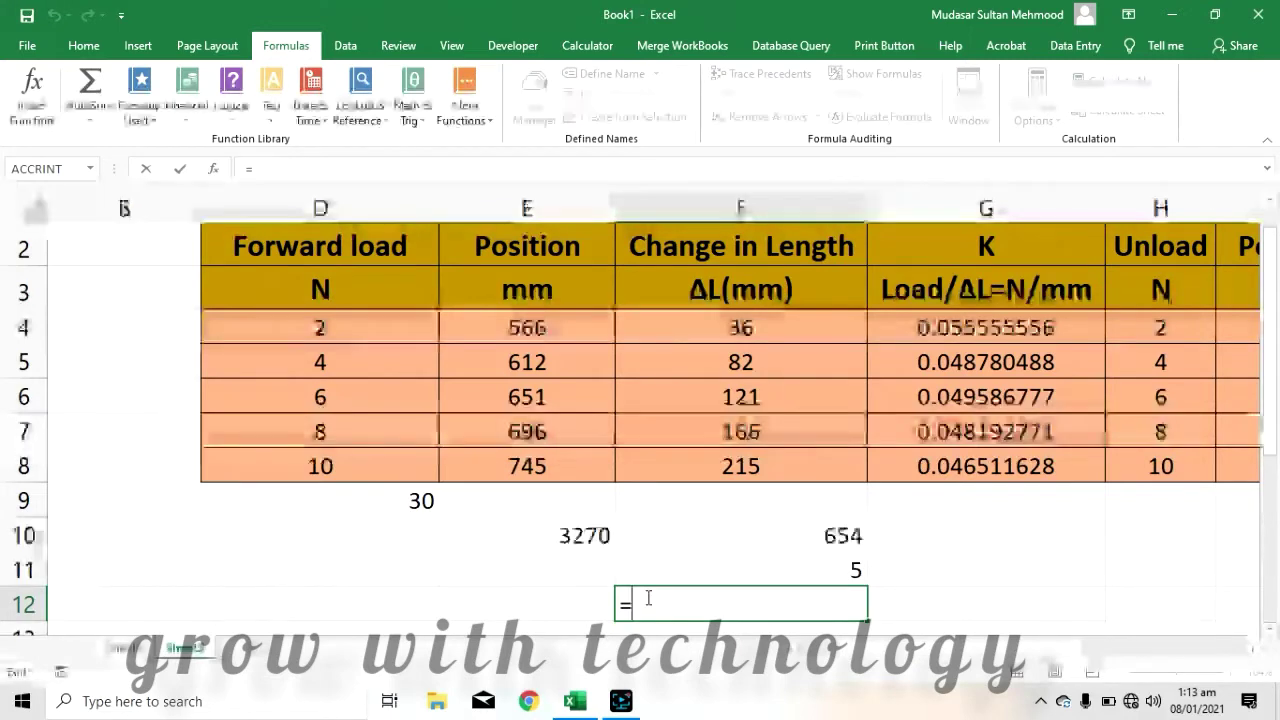
{"action": "type", "text": "MAX"}
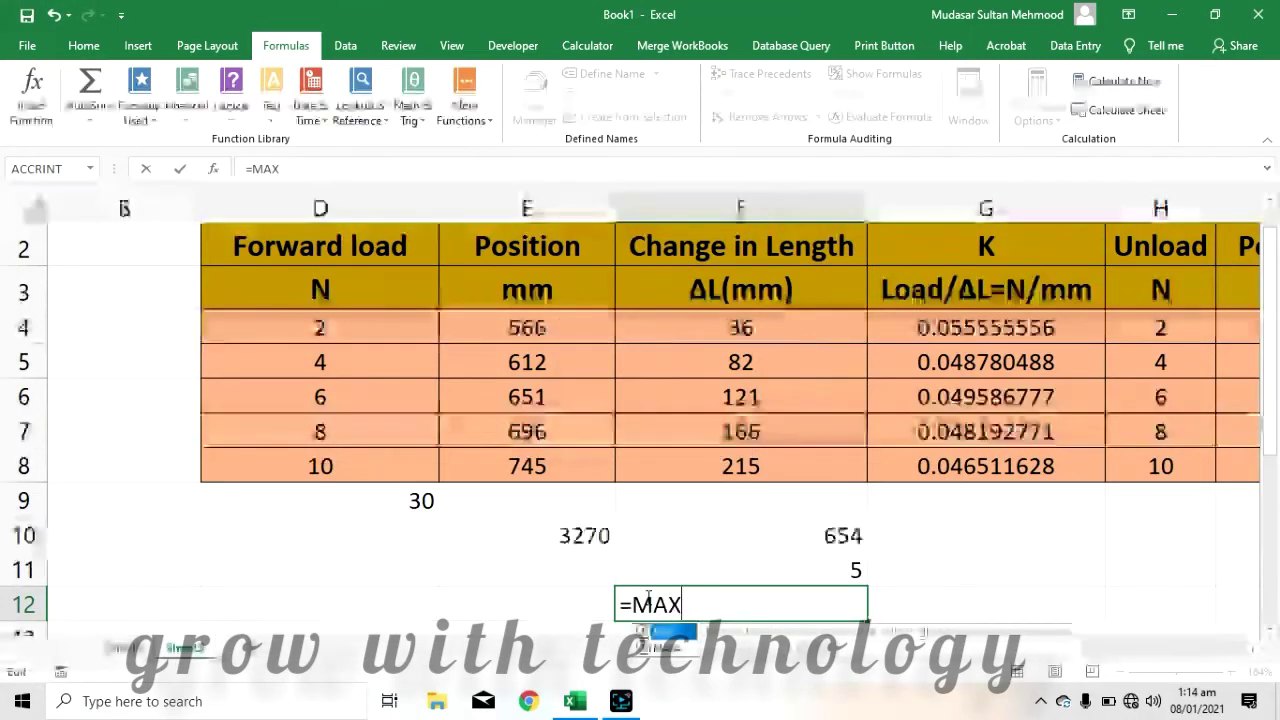
{"action": "type", "text": "("}
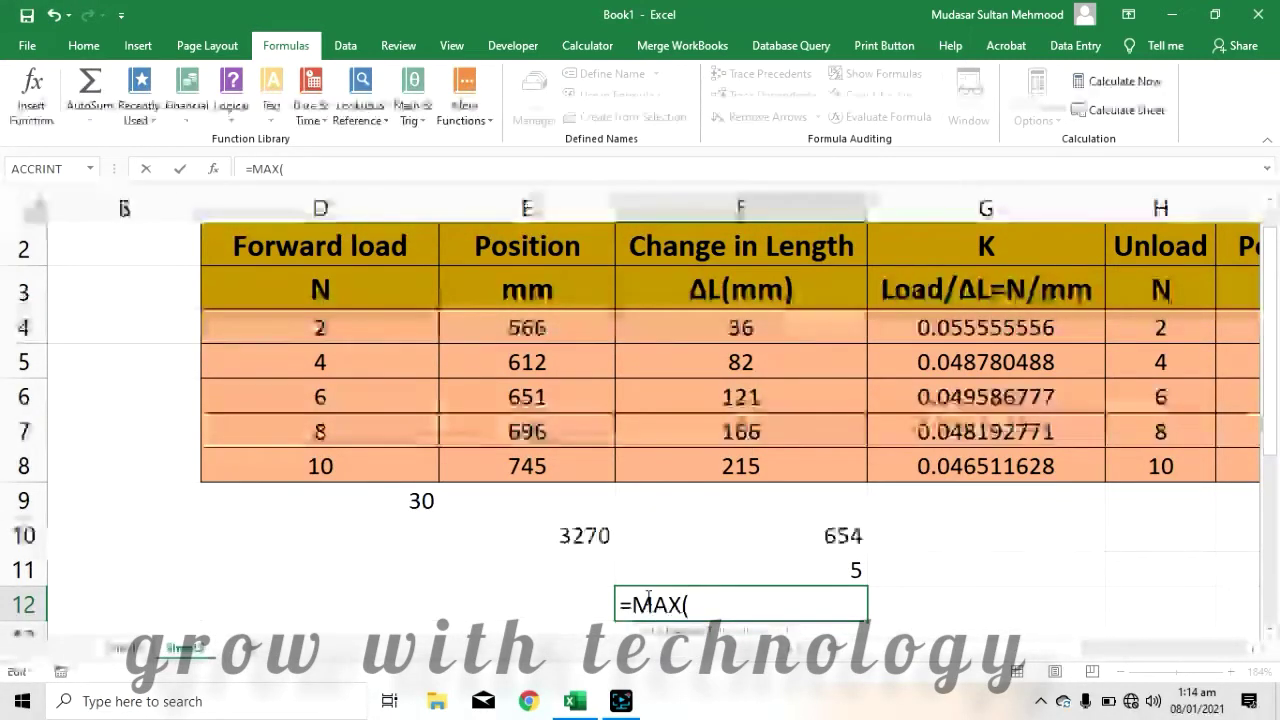
{"action": "left_click", "coordinate": [346, 331]}
{"action": "left_click_drag", "start_coordinate": [346, 334], "coordinate": [351, 460]}
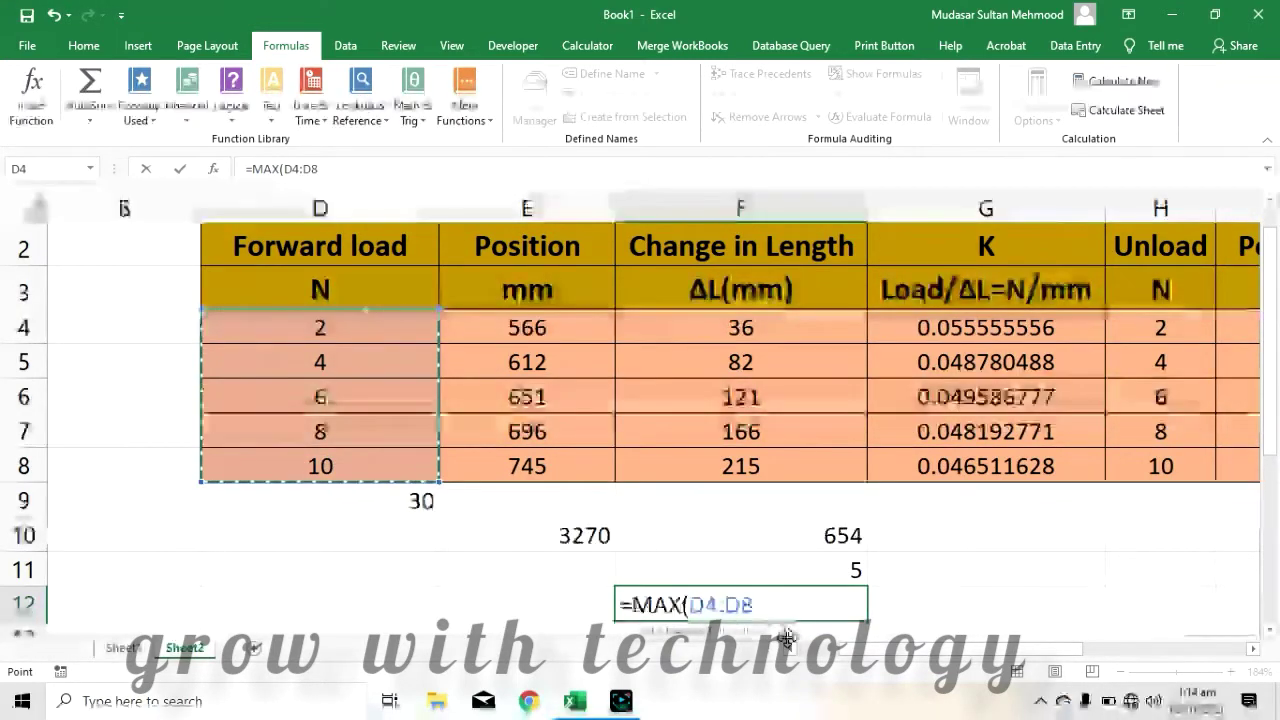
{"action": "left_click", "coordinate": [780, 609]}
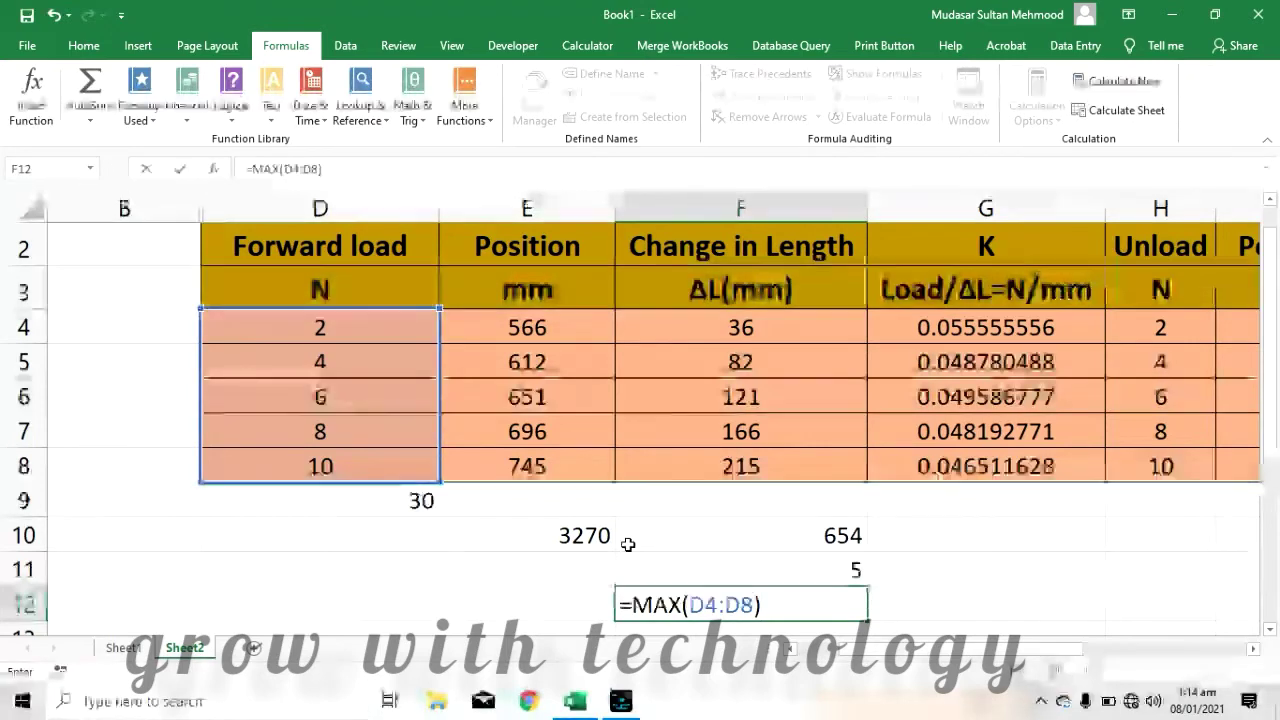
{"action": "key", "text": "Return"}
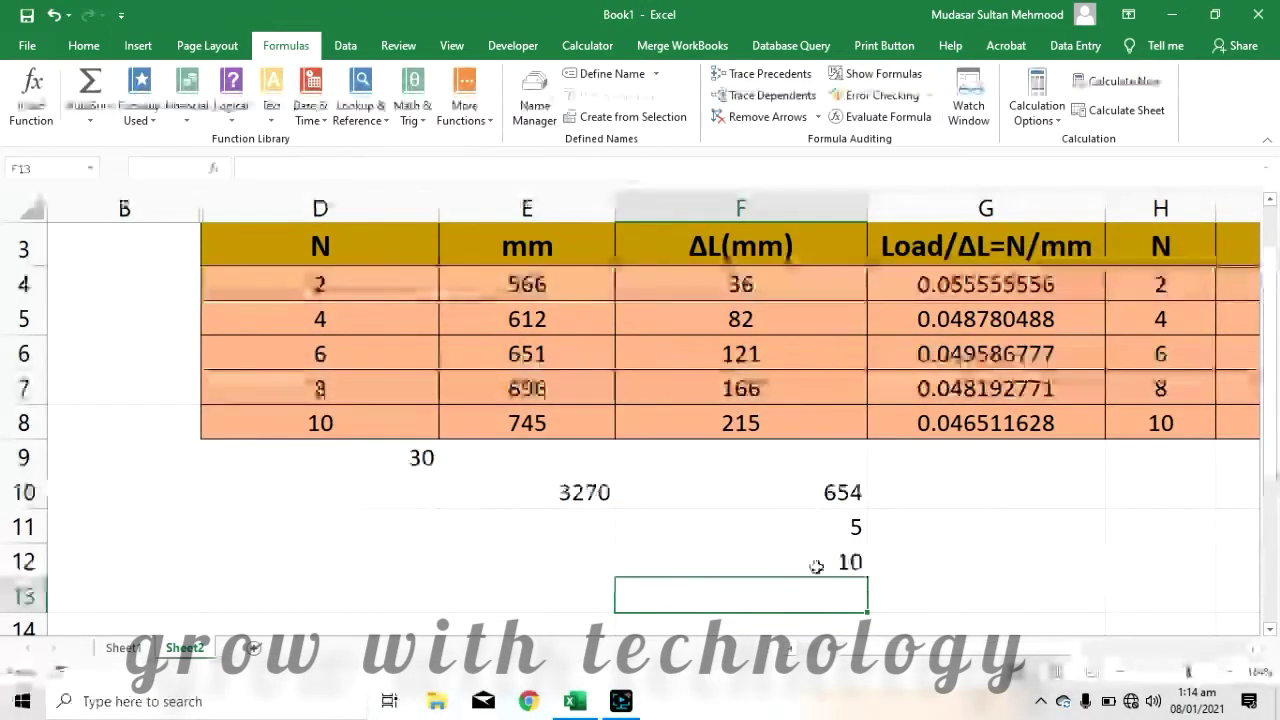
Find the smallest Forward load value in cell F13 with =MIN(D4:D8), and reselect the cell to review its formula.
{"action": "left_click", "coordinate": [87, 121]}
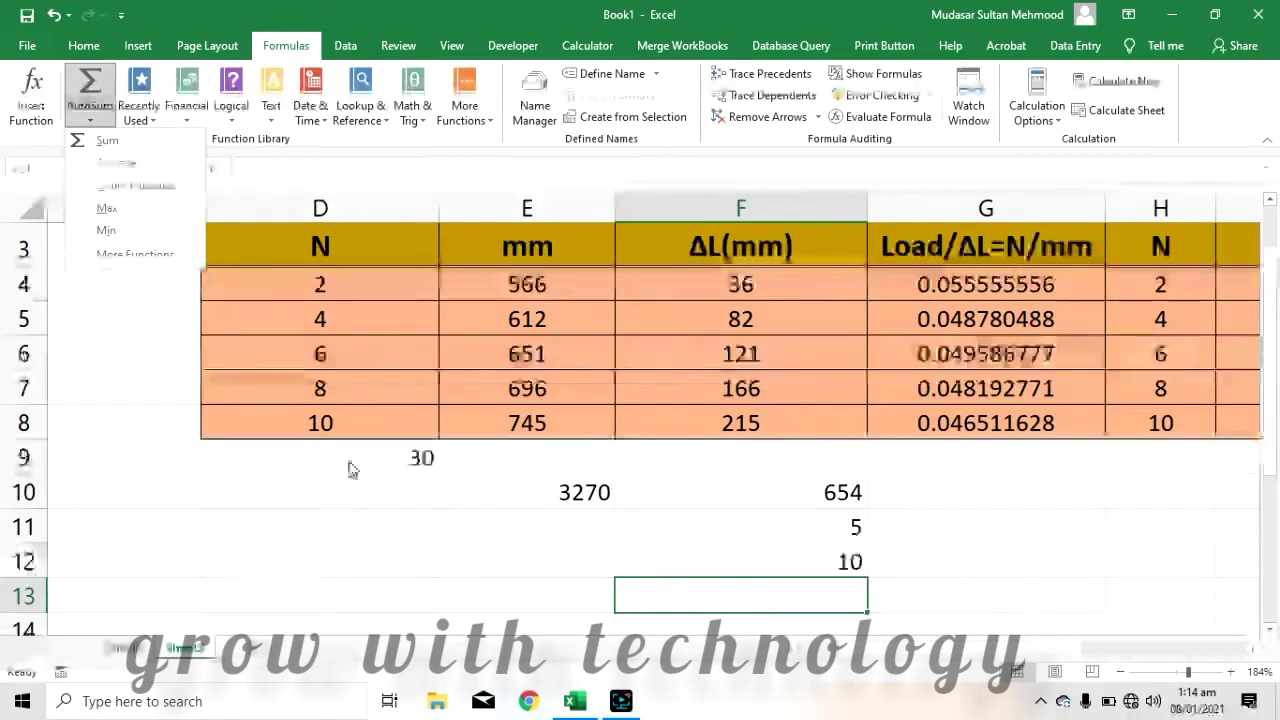
{"action": "left_click", "coordinate": [683, 585]}
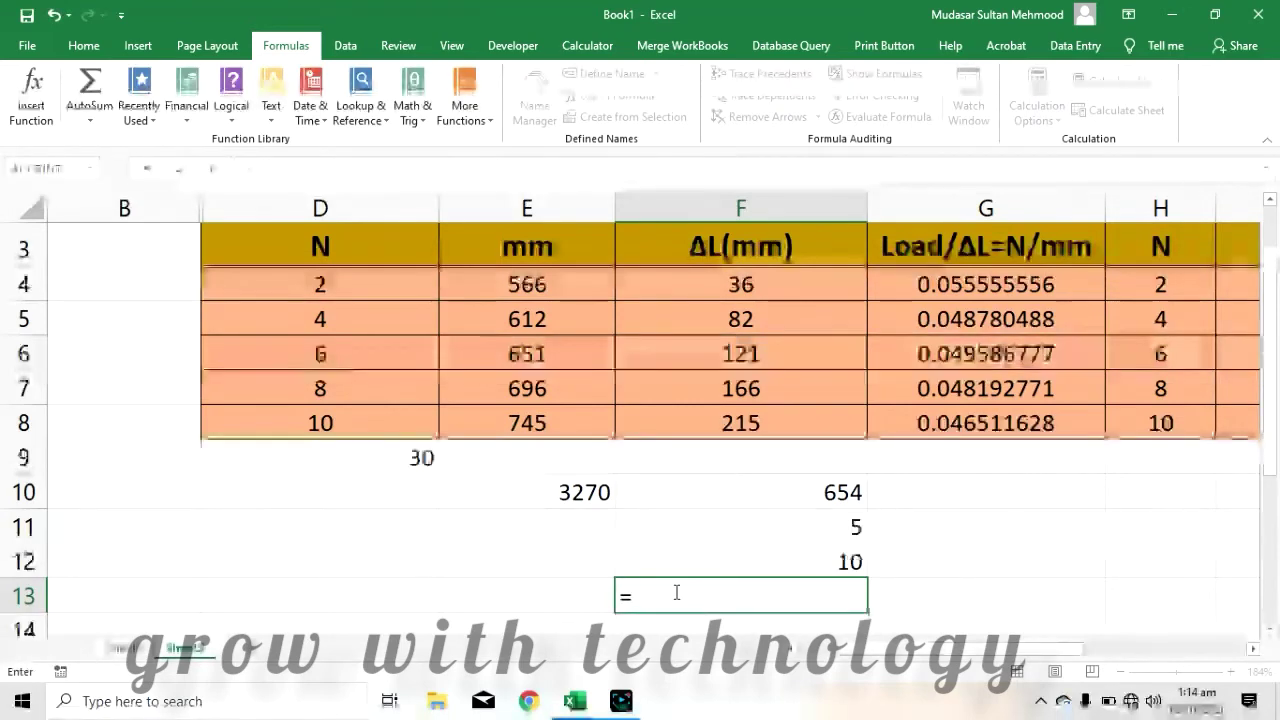
{"action": "type", "text": "N"}
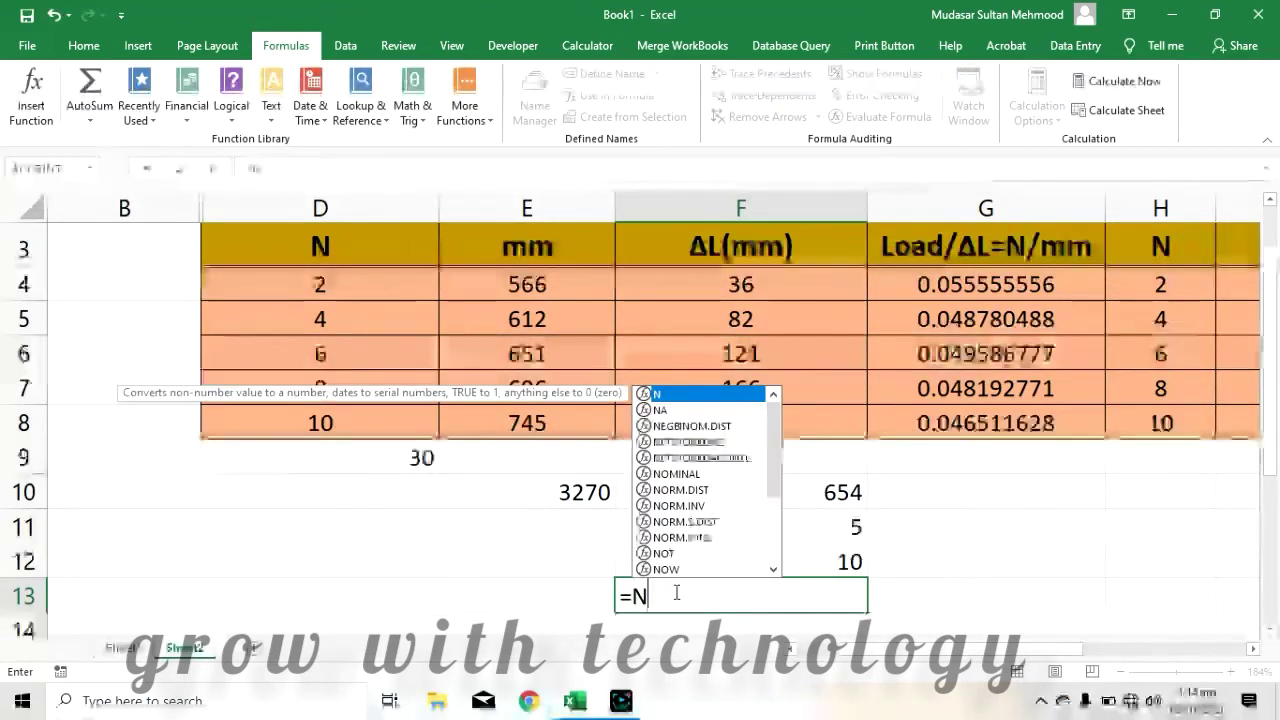
{"action": "key", "text": "BackSpace"}
{"action": "type", "text": "M"}
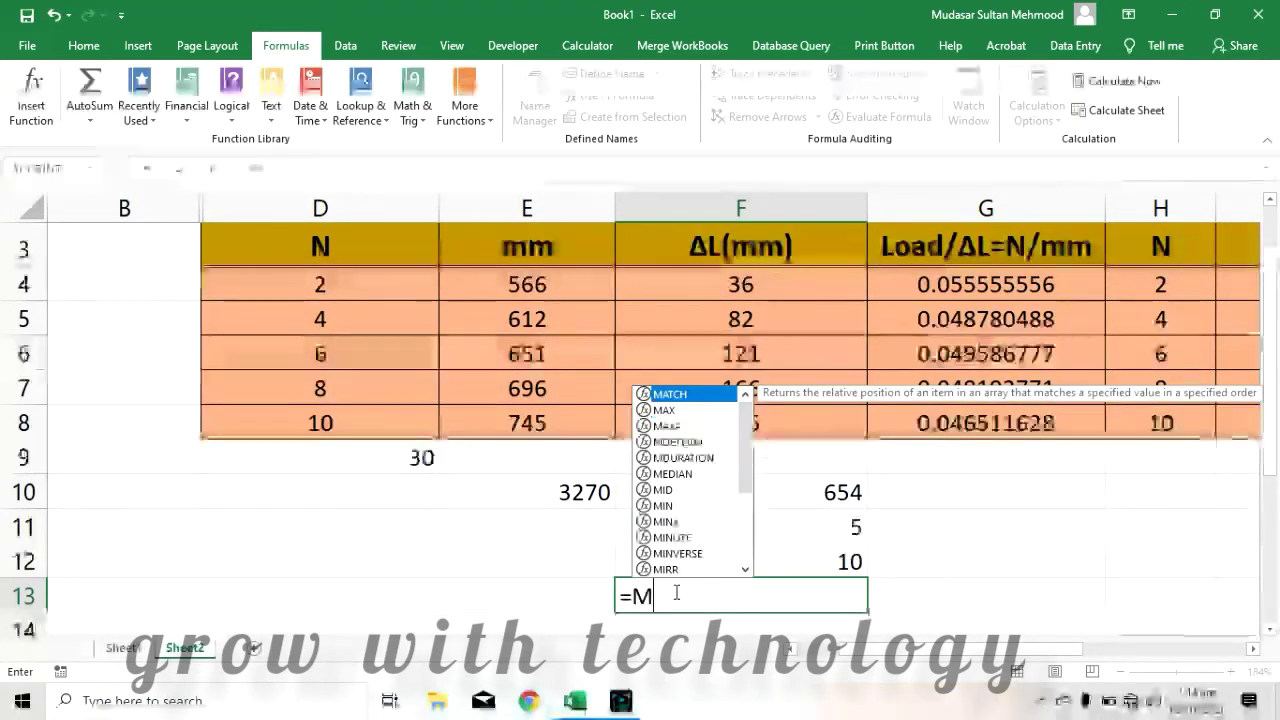
{"action": "type", "text": "IN("}
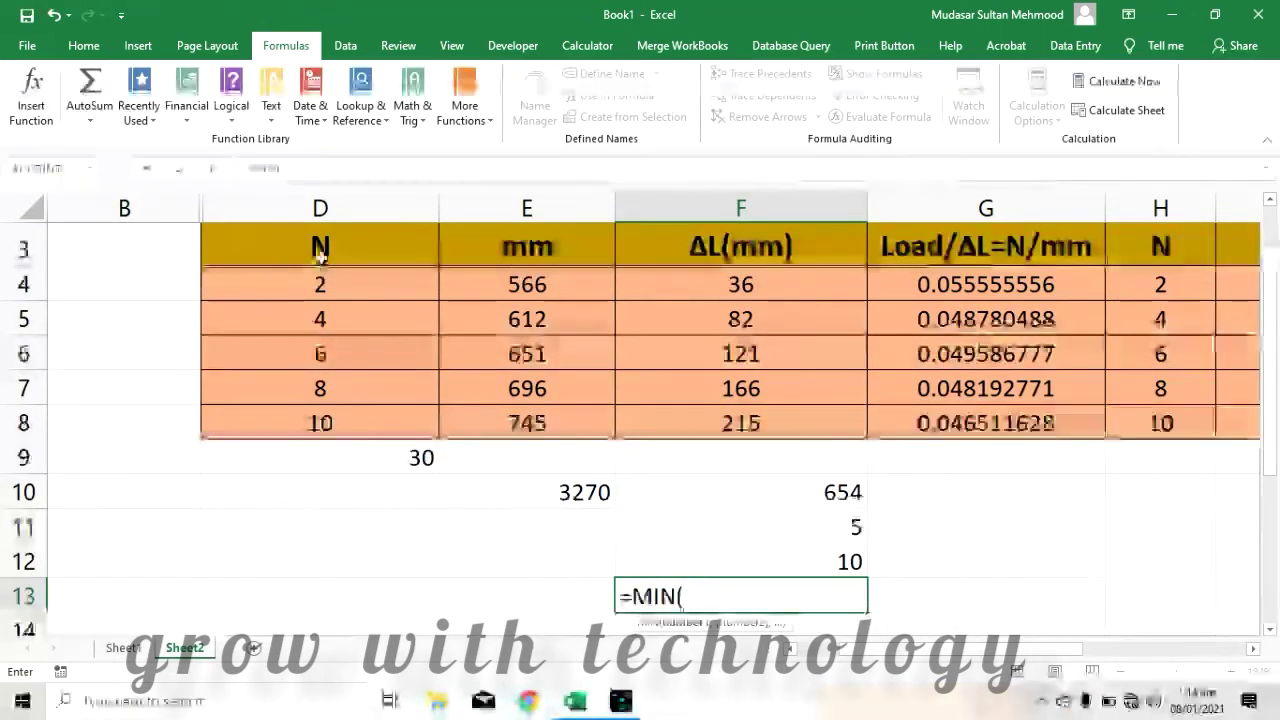
{"action": "left_click_drag", "start_coordinate": [326, 274], "coordinate": [349, 423]}
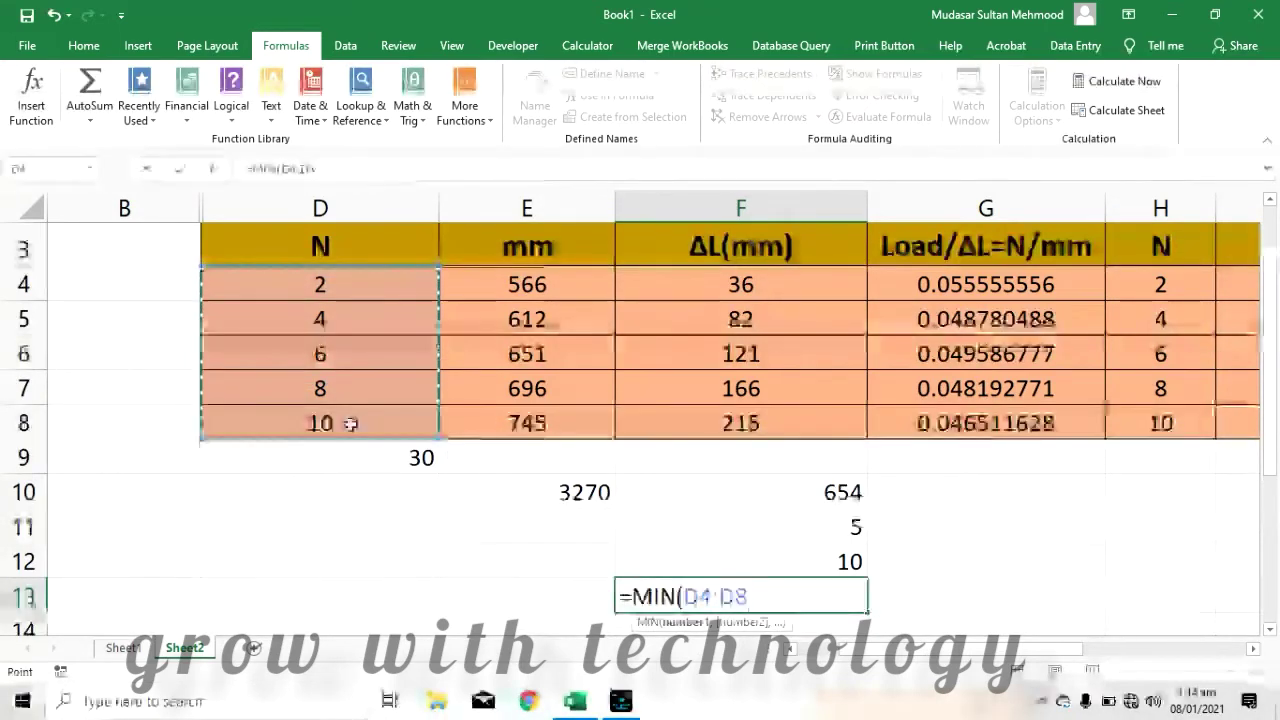
{"action": "type", "text": ")"}
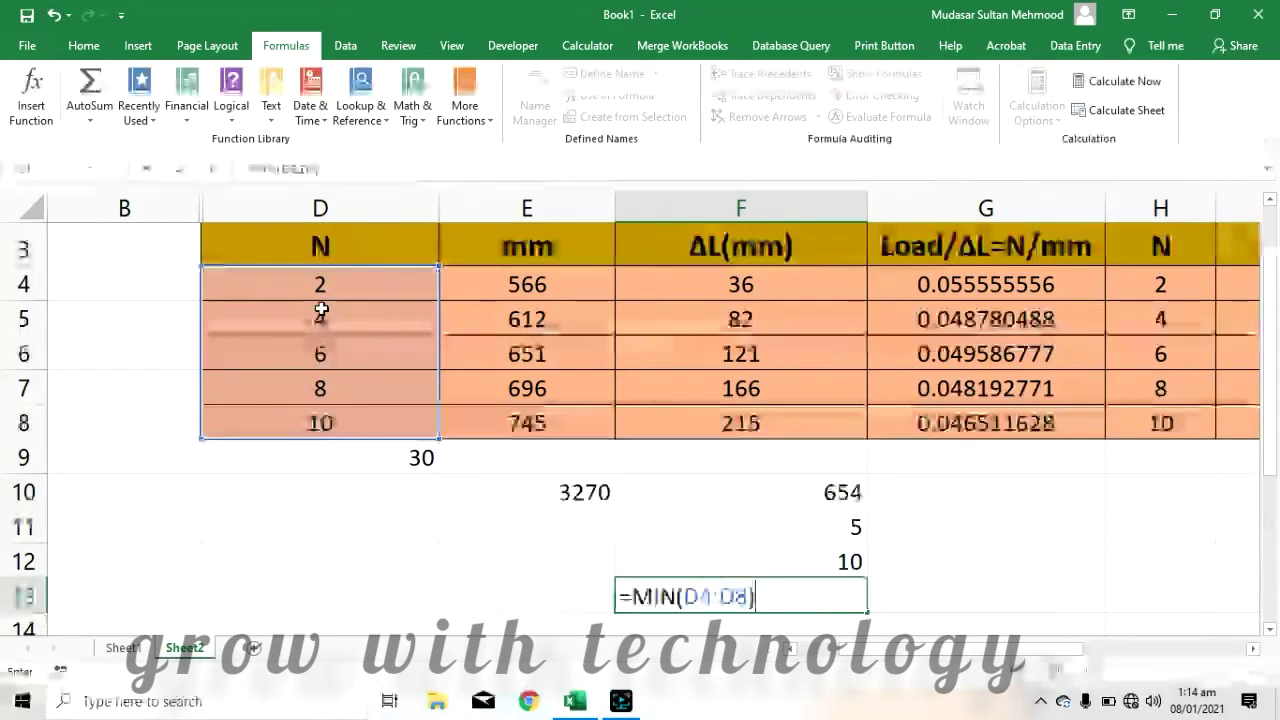
{"action": "key", "text": "Return"}
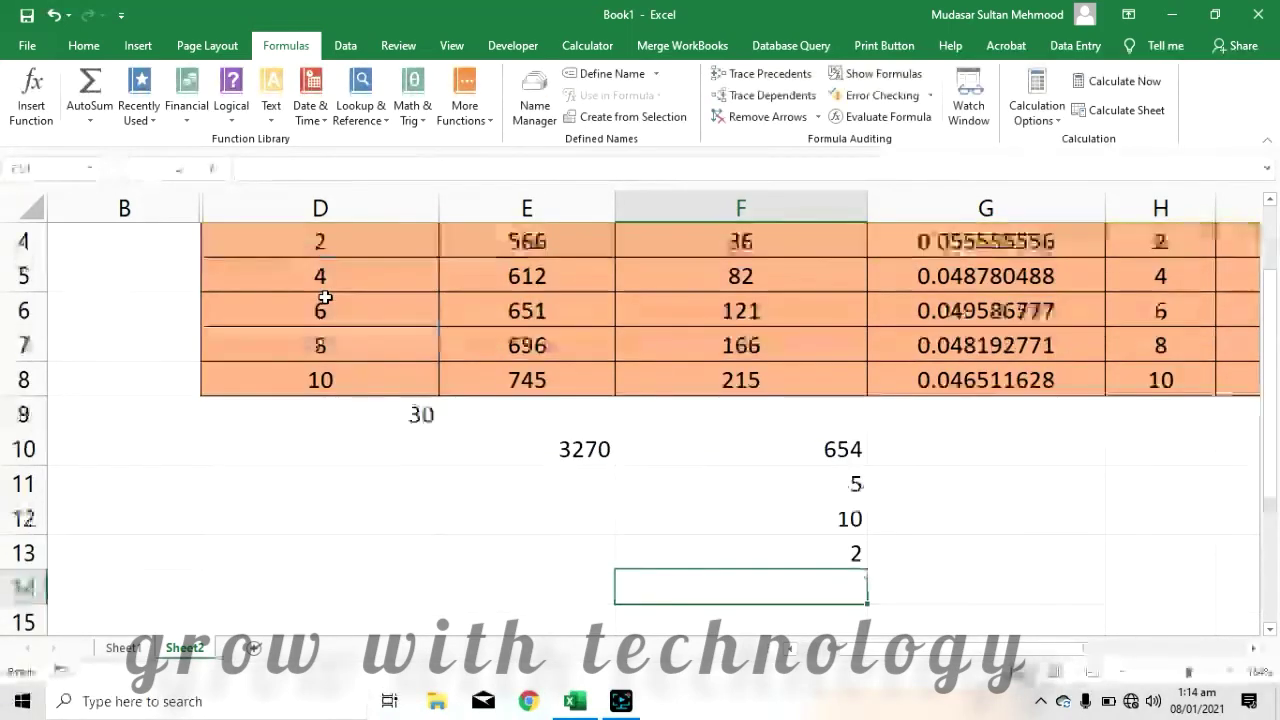
{"action": "left_click", "coordinate": [789, 555]}
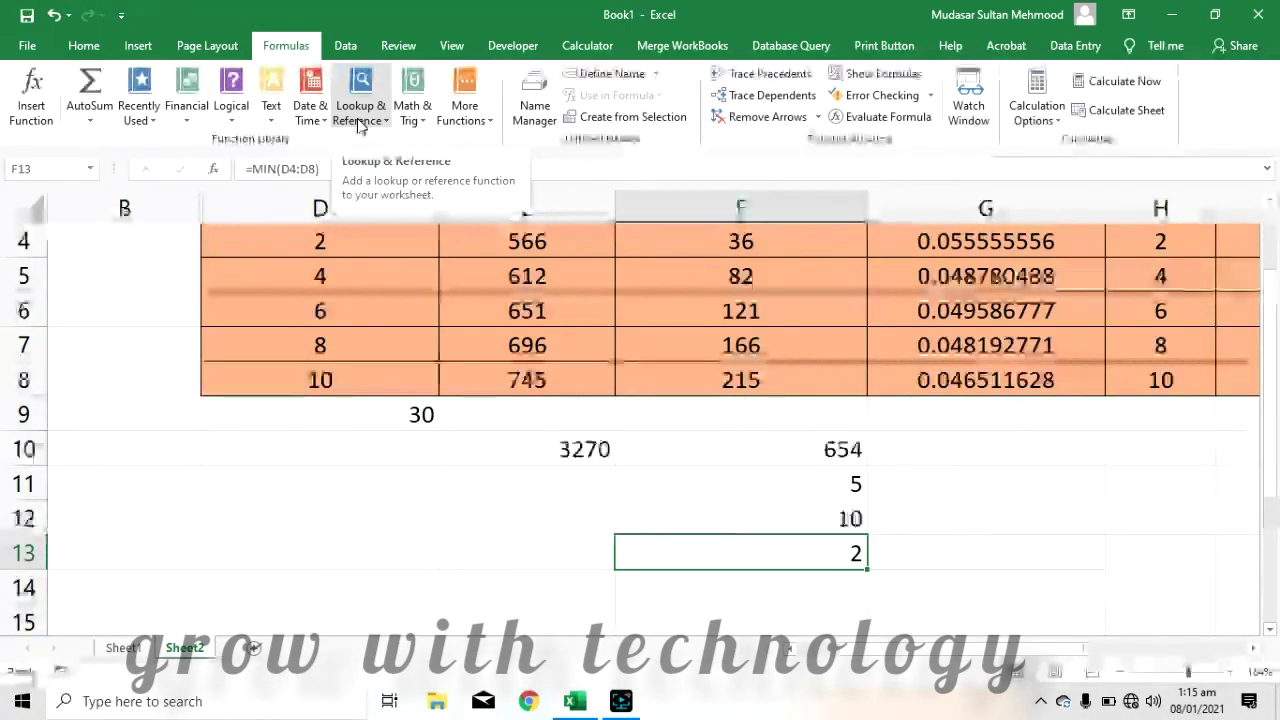
{"action": "left_click", "coordinate": [409, 120]}
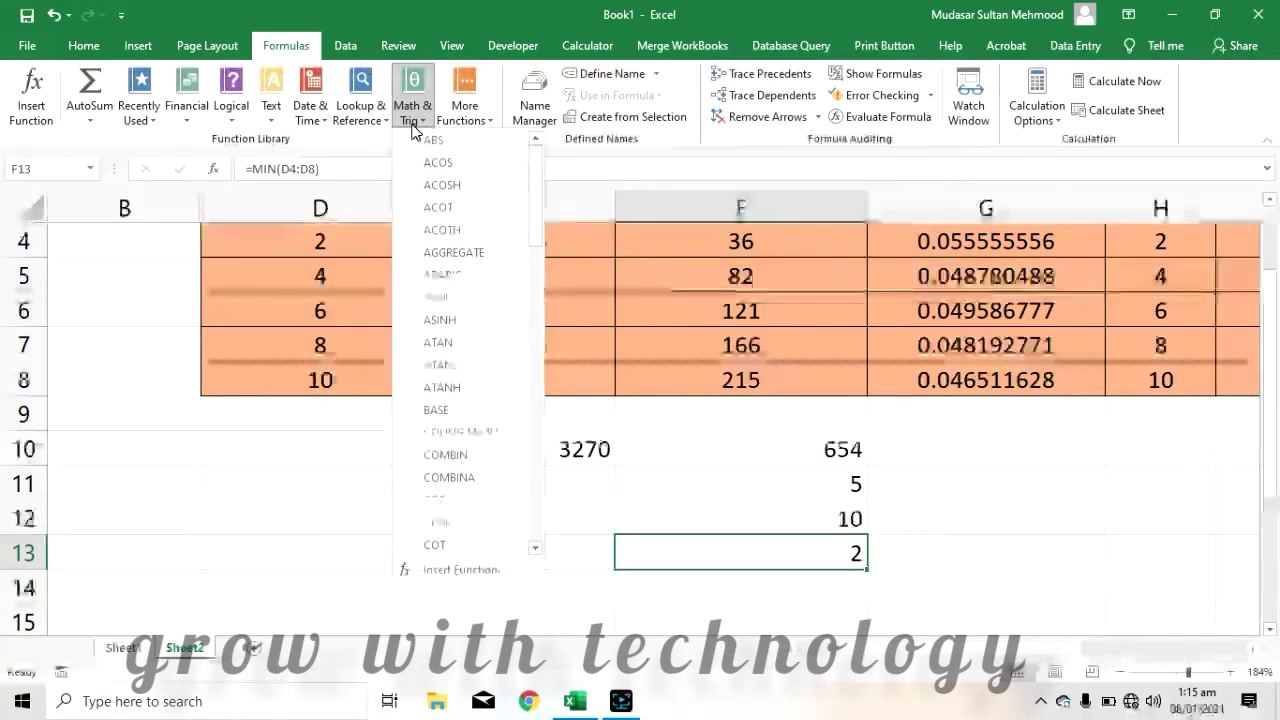
{"action": "left_click", "coordinate": [314, 121]}
{"action": "left_click", "coordinate": [270, 121]}
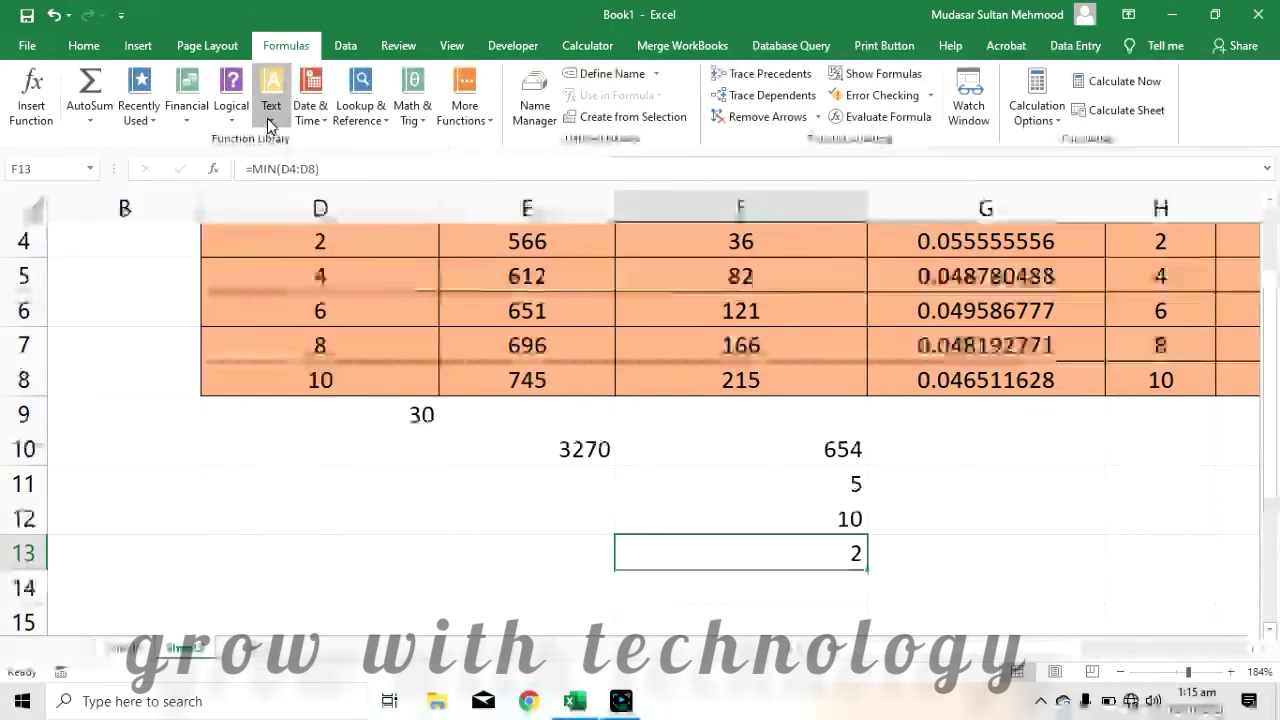
{"action": "left_click", "coordinate": [240, 118]}
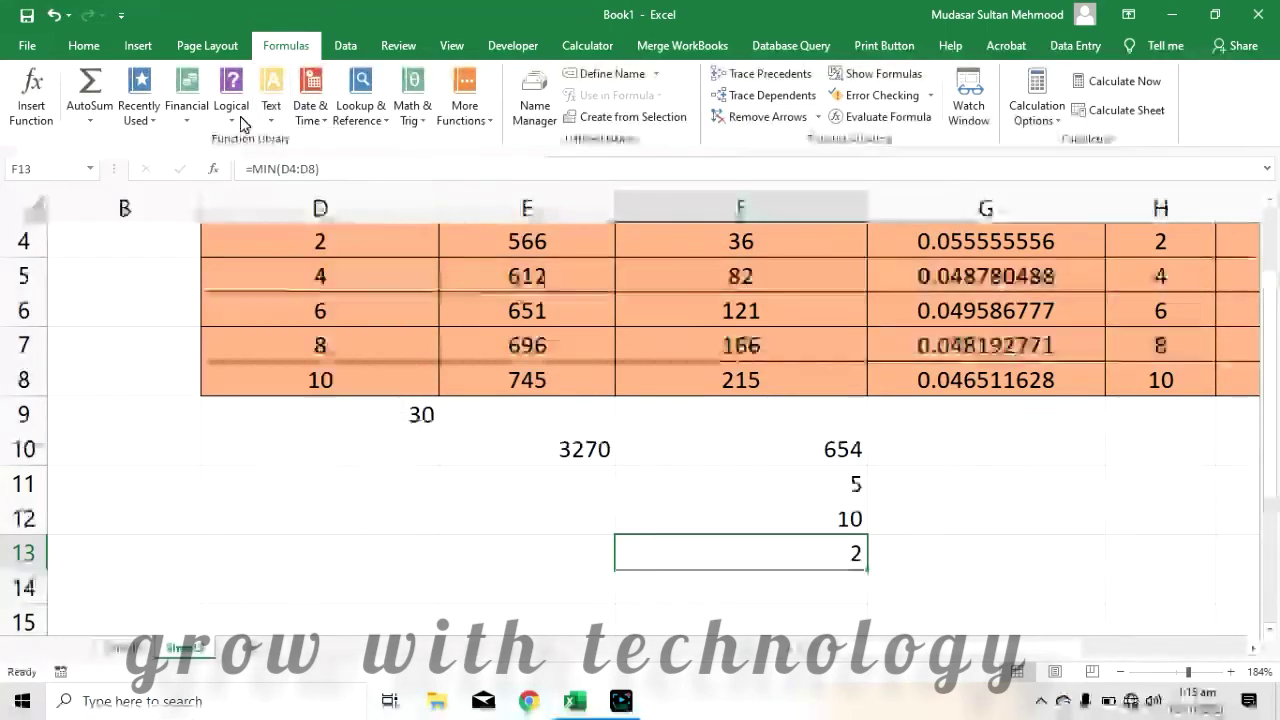
{"action": "left_click", "coordinate": [240, 118]}
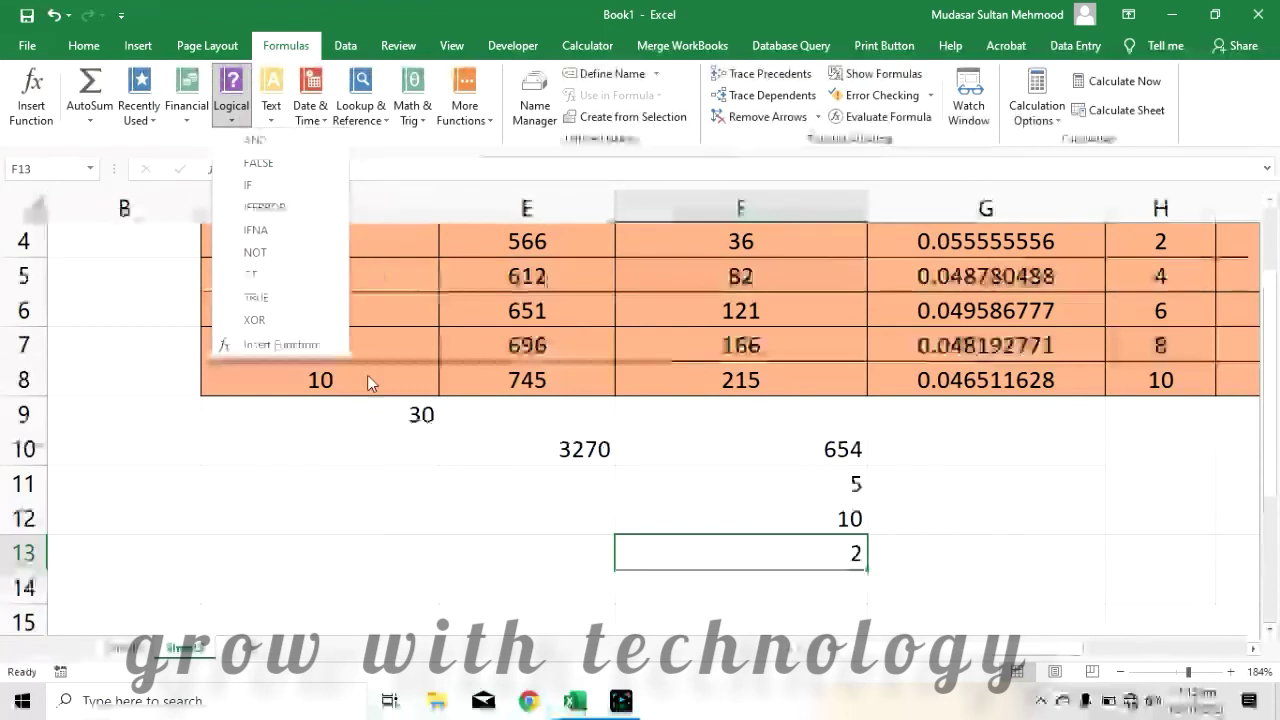
{"action": "left_click", "coordinate": [352, 491]}
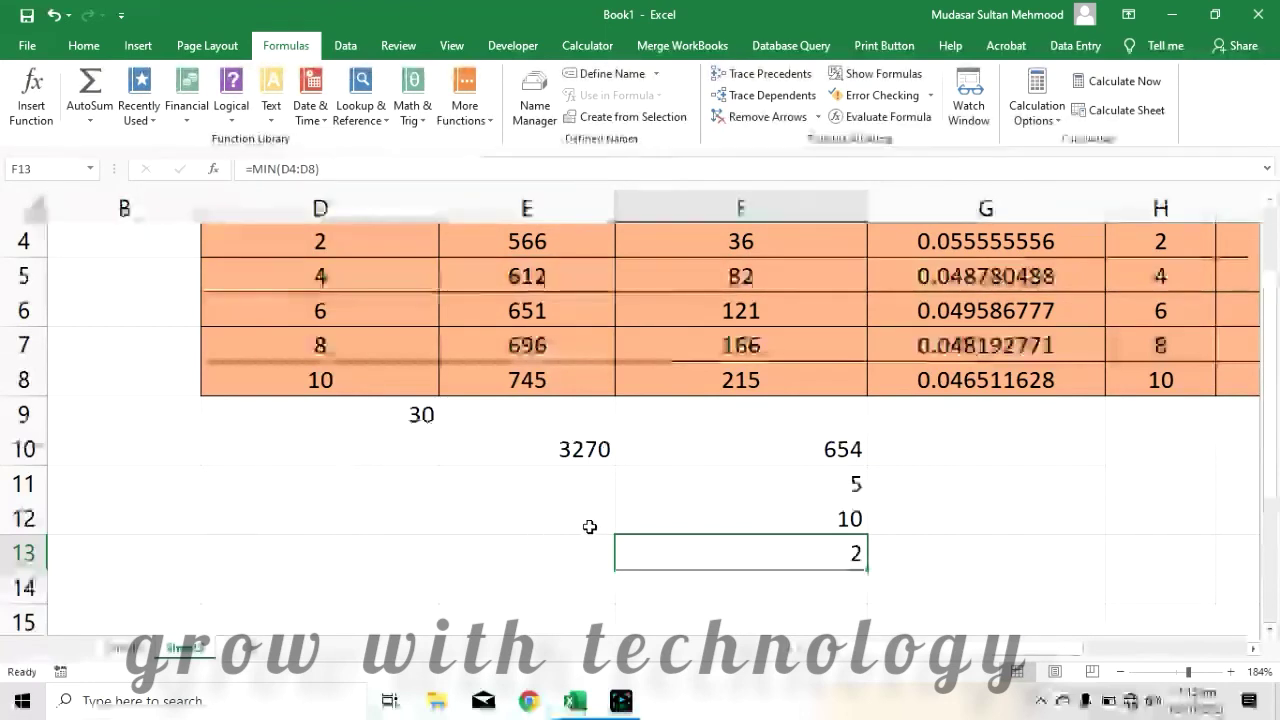